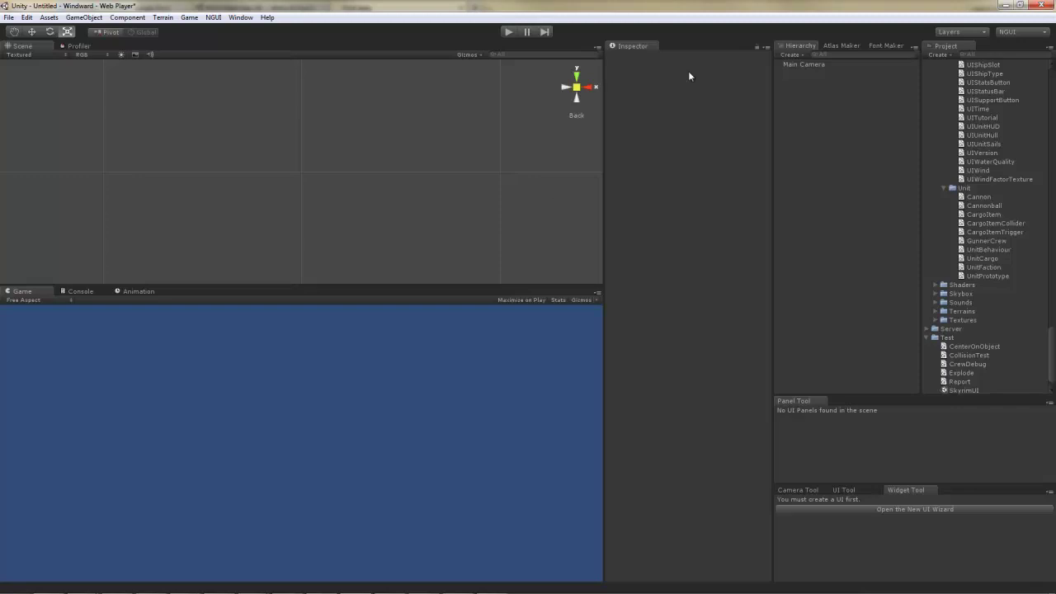
- Delete the Main Camera and create a Simple 2D NGUI UI with UI Root, Camera, Anchor and Panel
left_click(813, 67)
key("Delete")
left_click(876, 491)
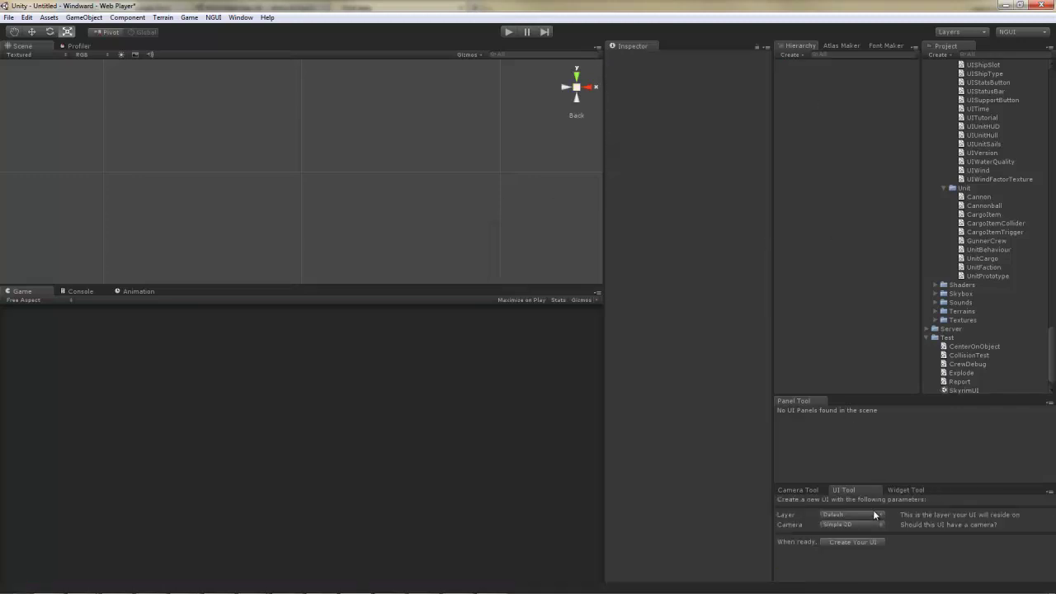
left_click(853, 541)
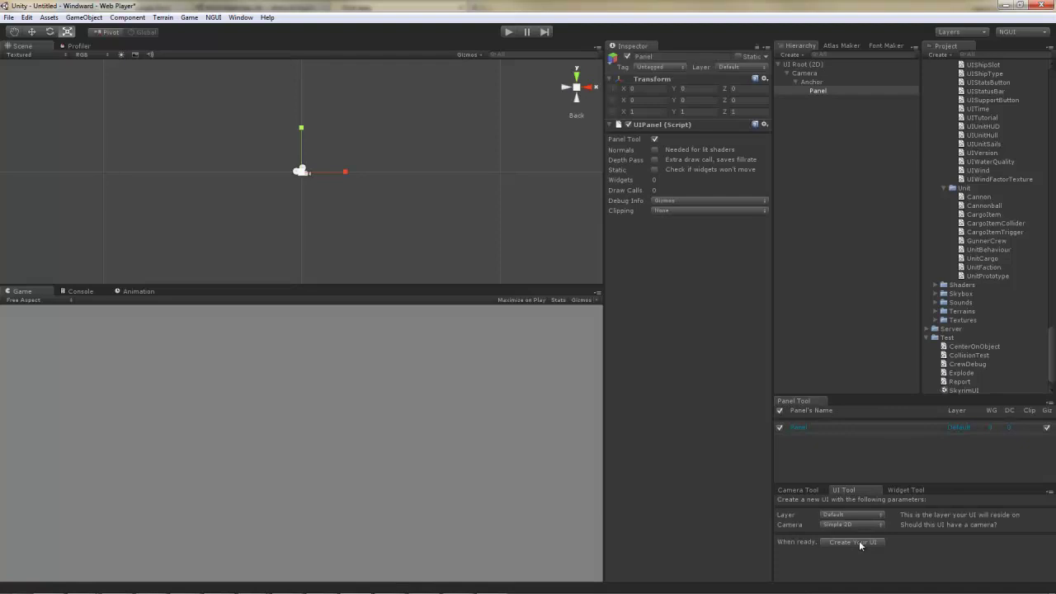
- Add a sliced sprite under the Panel and scale it to 200 × 200
left_click(909, 491)
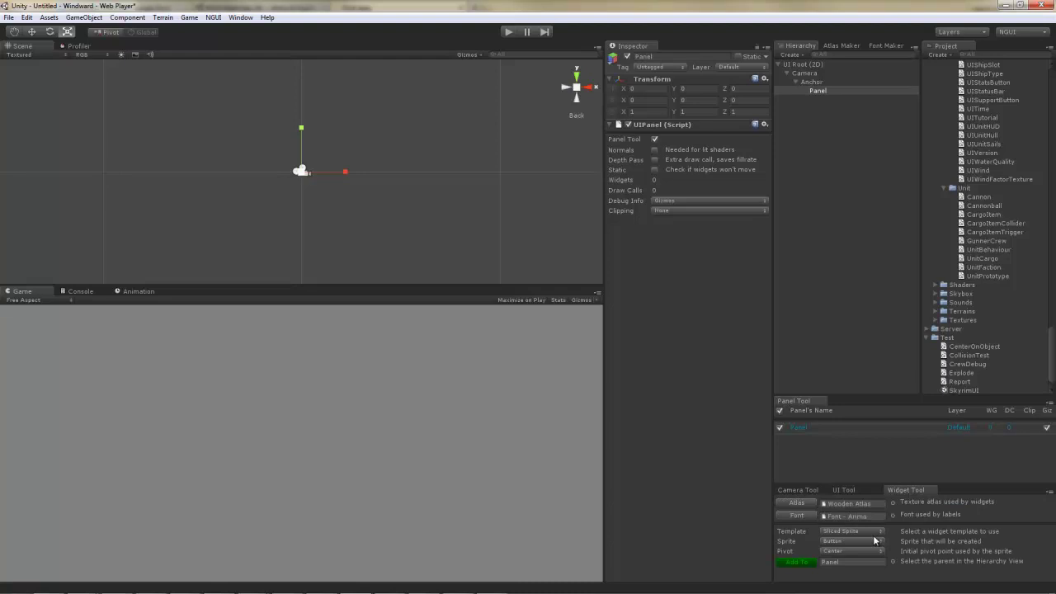
left_click(794, 563)
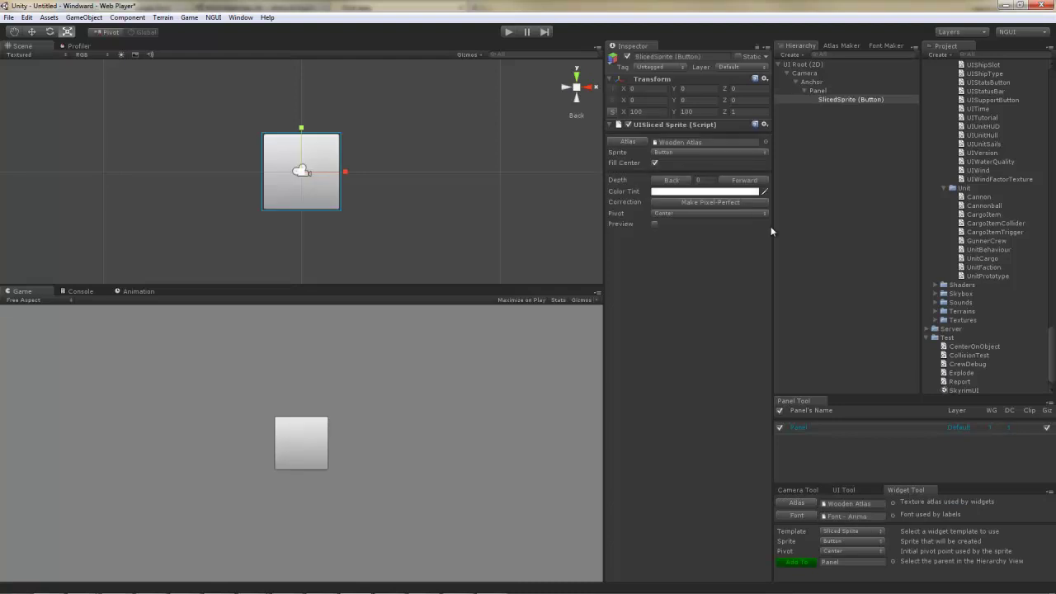
double_click(657, 110)
type("200")
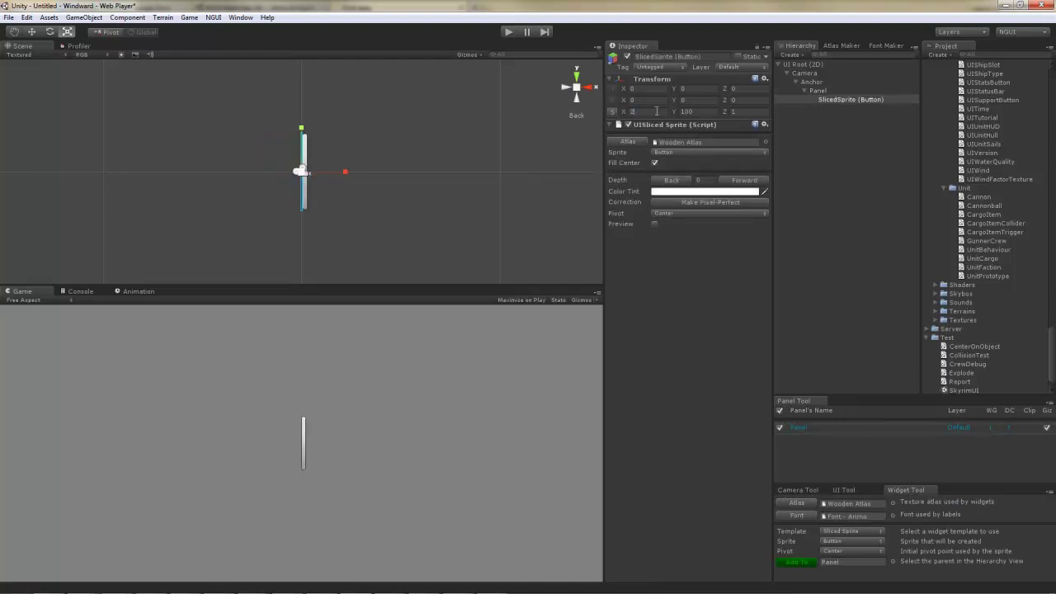
key("Tab")
type("200")
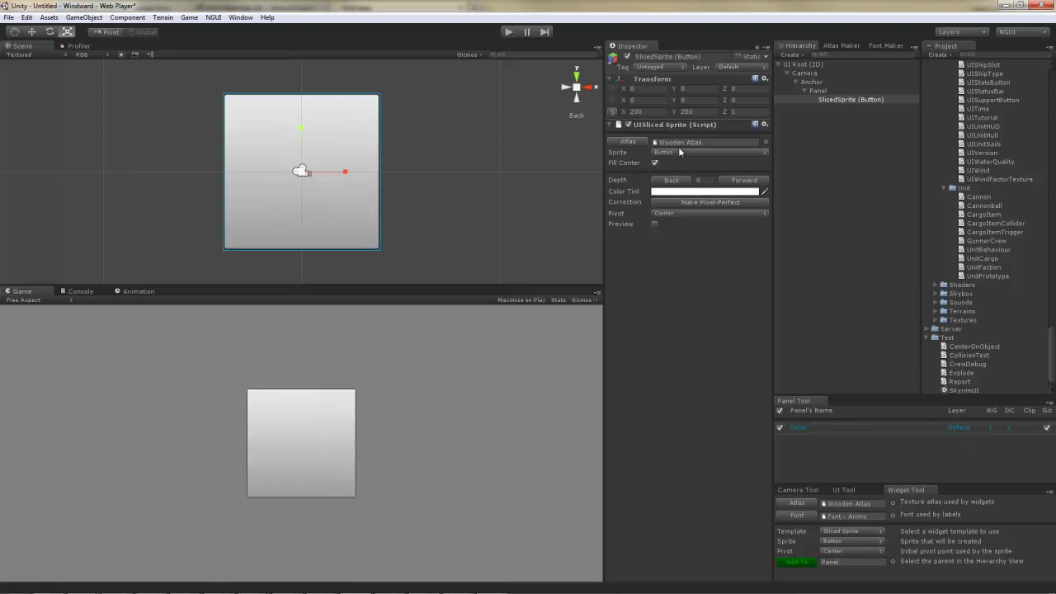
- Tint the sliced sprite dark grey
left_click(684, 191)
left_click_drag(59, 94, 4, 99)
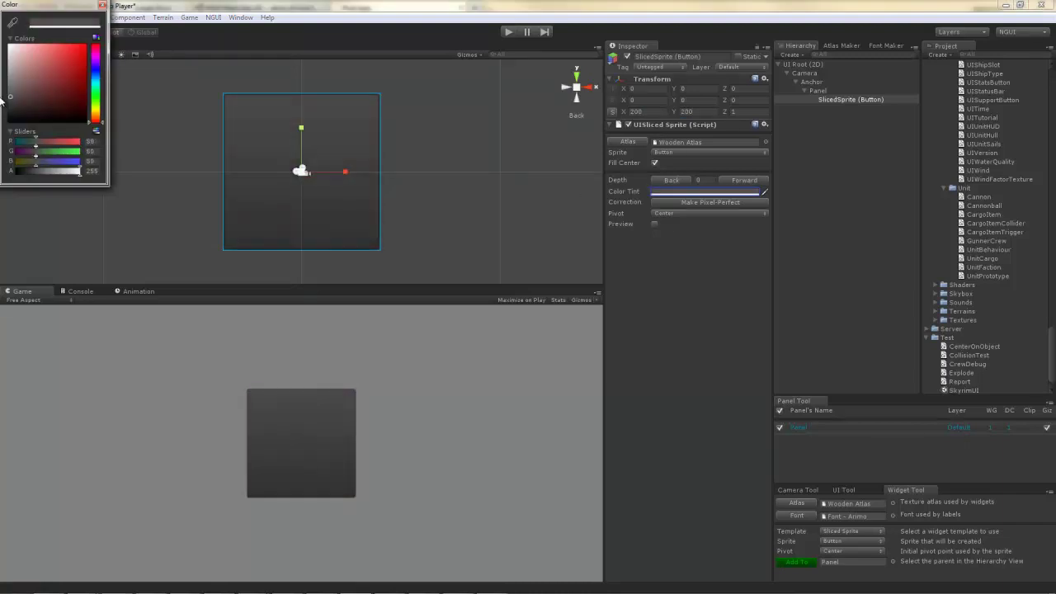
left_click(102, 6)
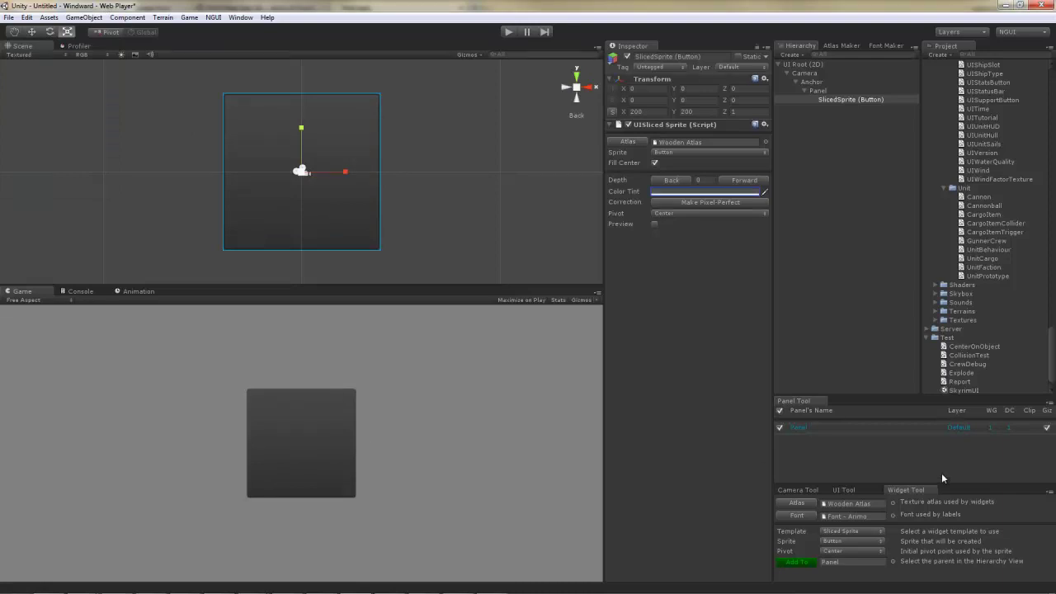
- Create an empty child under Panel and name it DragPanel
left_click(817, 91)
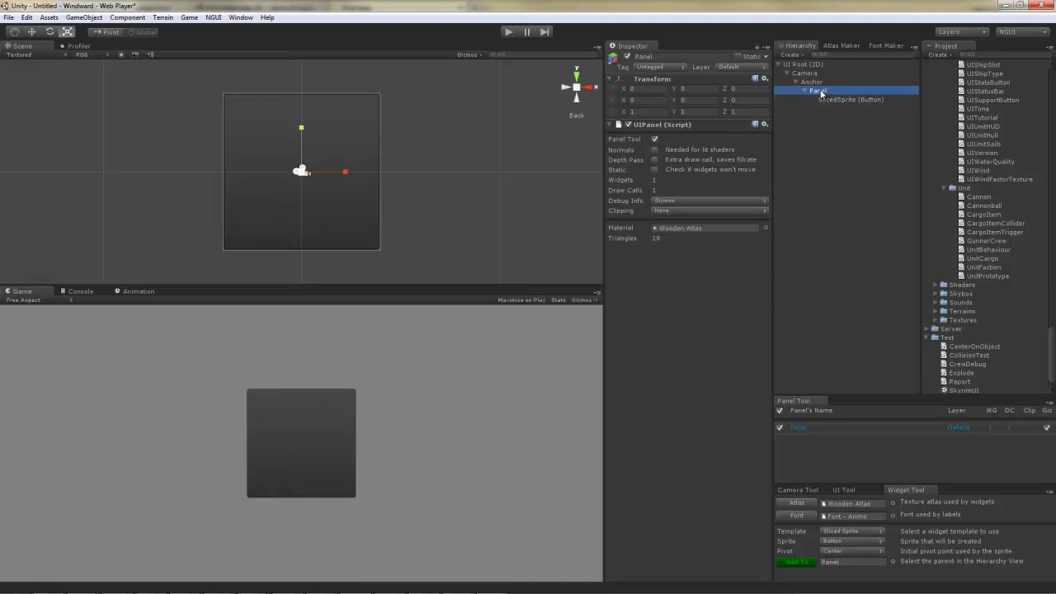
key("alt+shift+n")
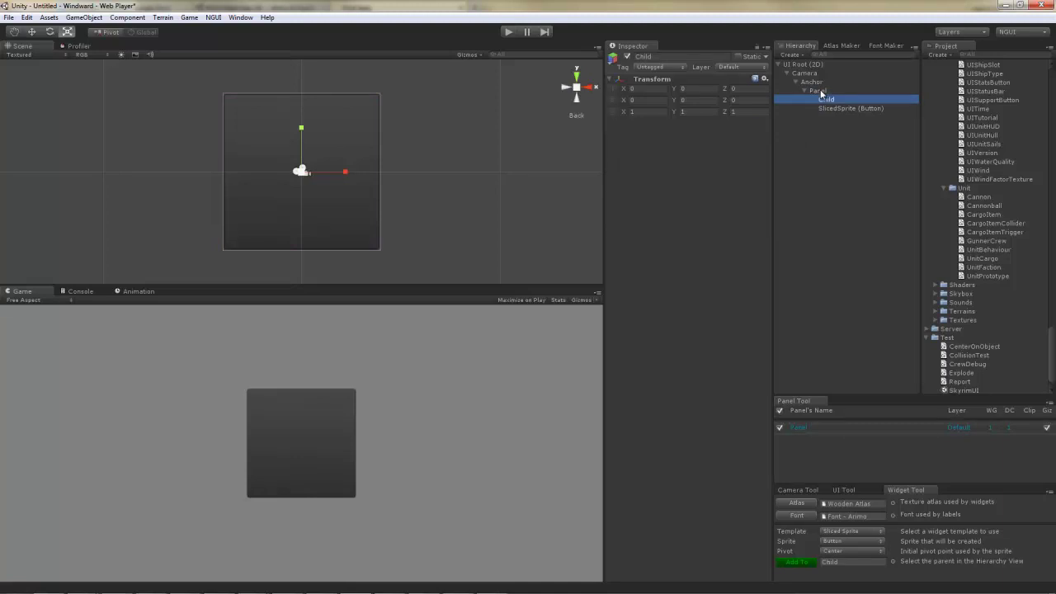
left_click(842, 103)
type("DragPanel")
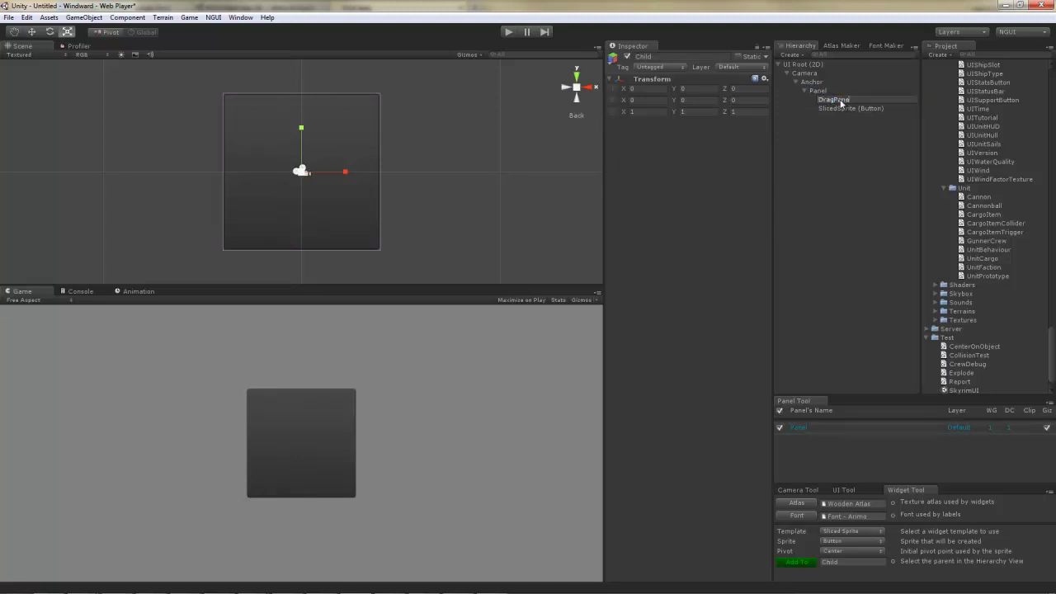
key("Return")
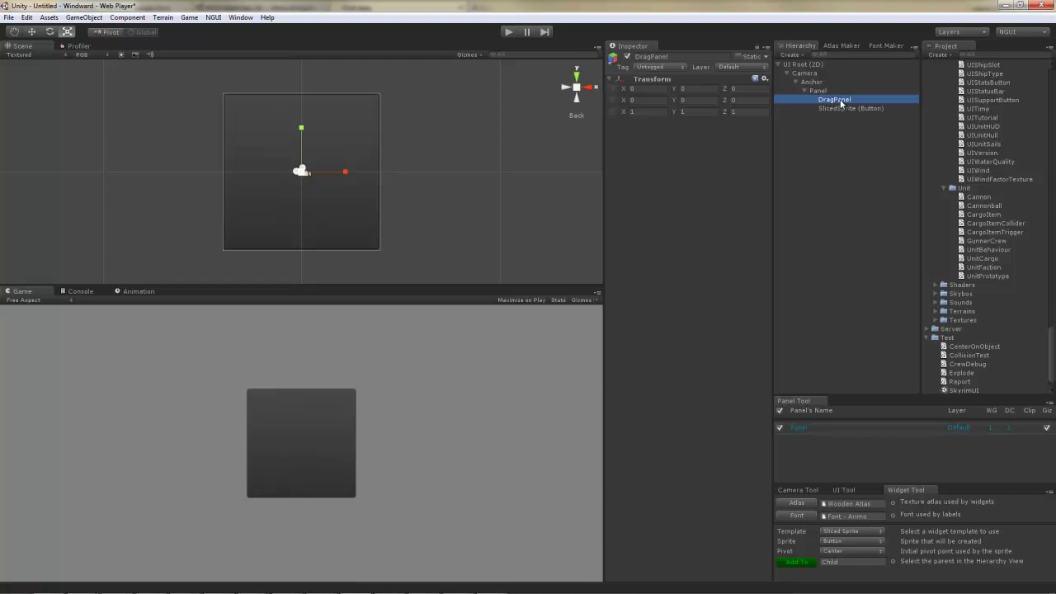
- Attach the UIPanel script from the Project to DragPanel
left_click(989, 54)
type("UI")
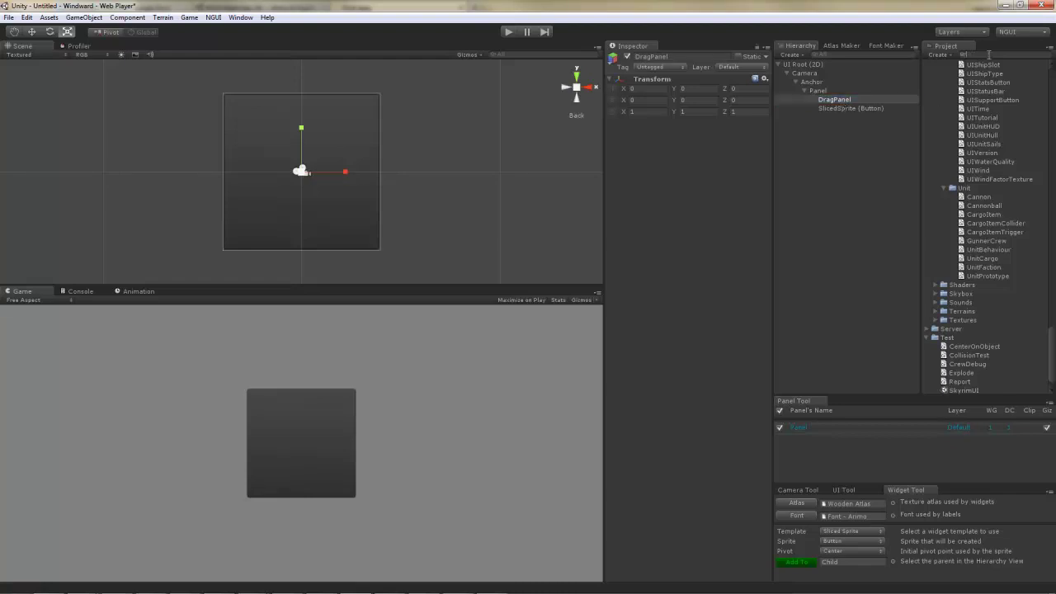
type("Panel")
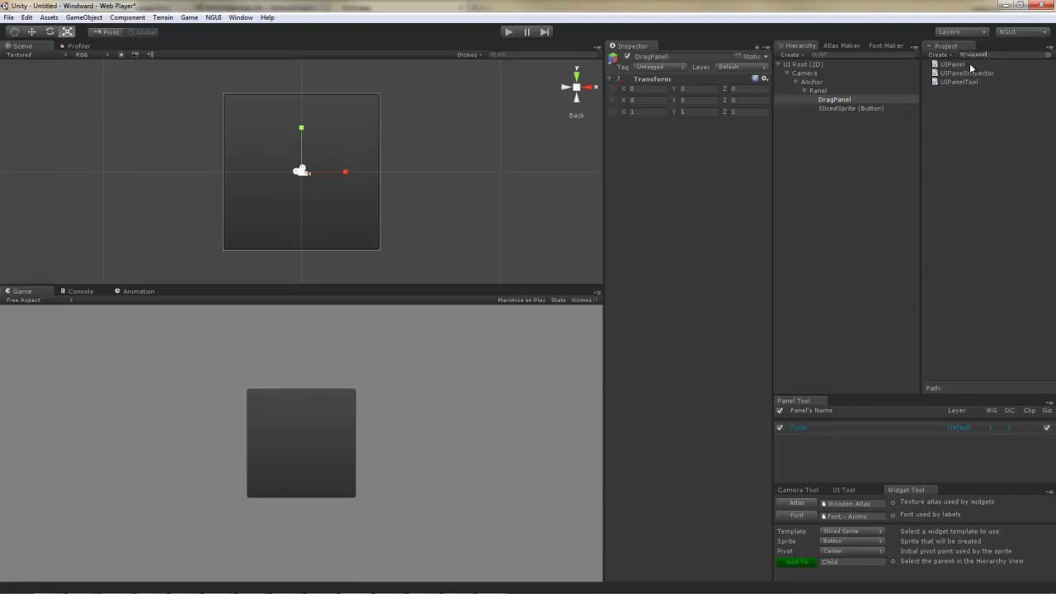
left_click(863, 163)
left_click_drag(837, 101, 837, 101)
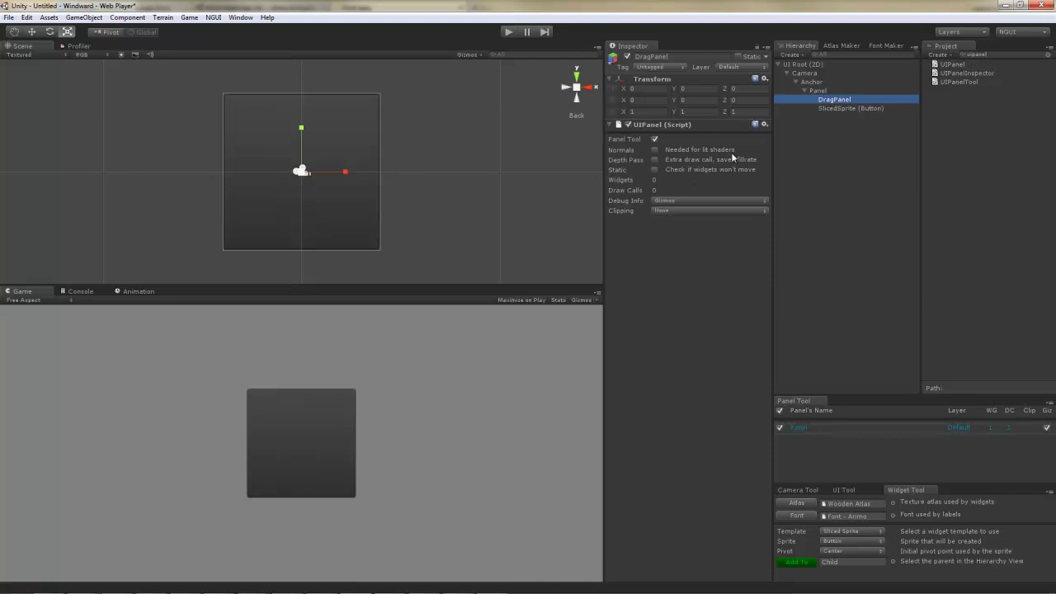
- Set DragPanel's clipping to Soft Clip with softness 1 × 1 and size 200 × 200
left_click(672, 211)
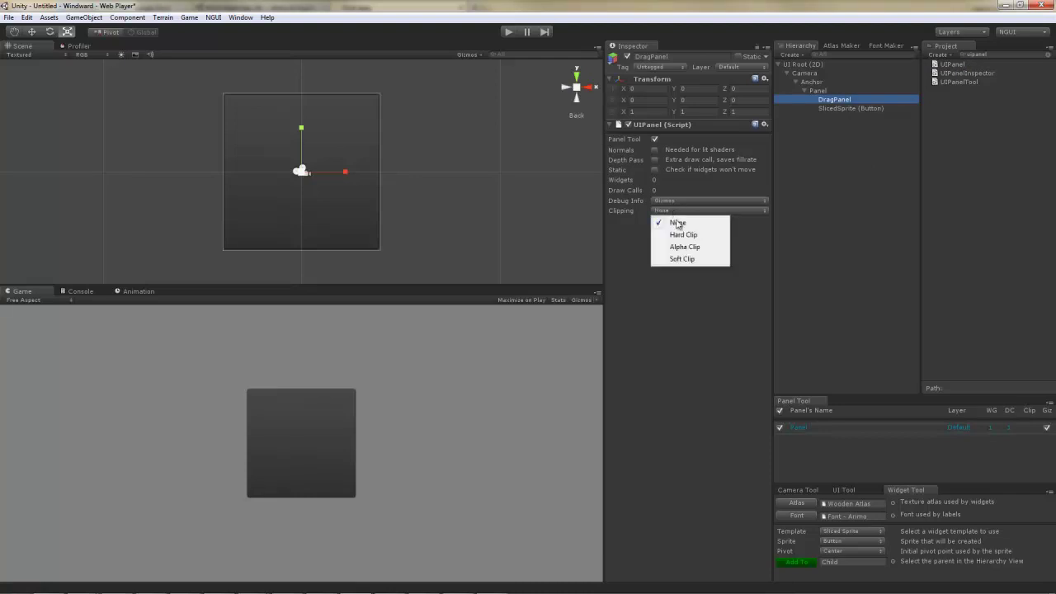
left_click(682, 260)
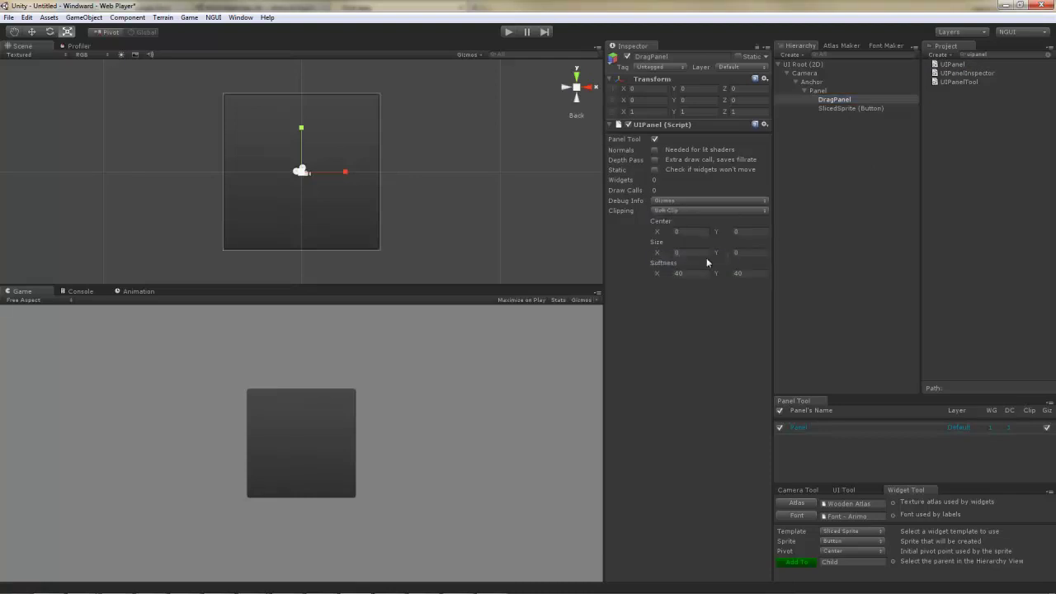
type("1")
key("Tab")
type("1")
left_click(689, 252)
type("200")
key("Tab")
type("200")
- Add a Button widget to DragPanel using the Button template
left_click(844, 532)
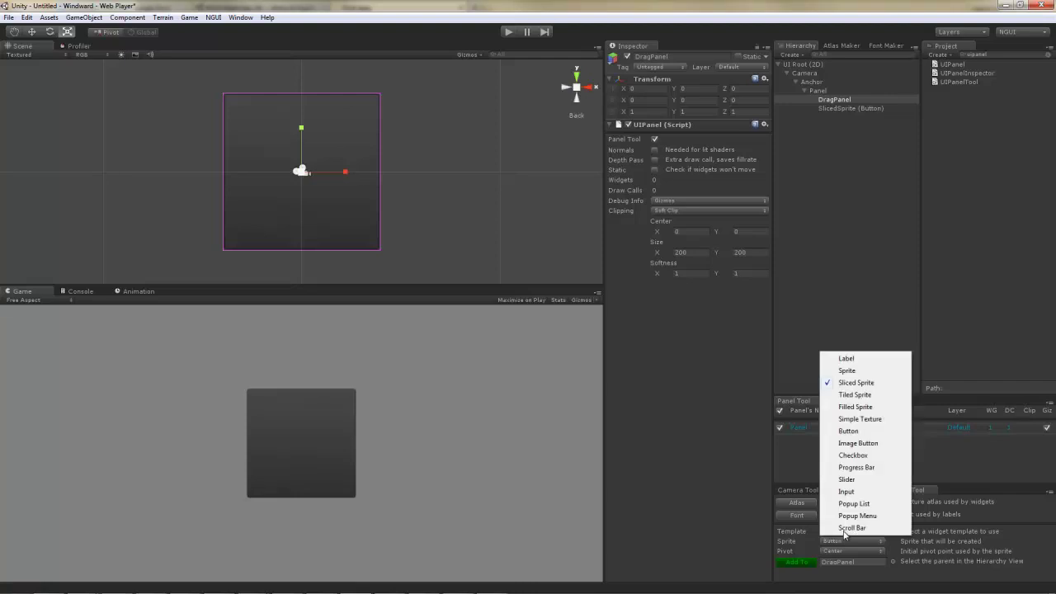
left_click(857, 433)
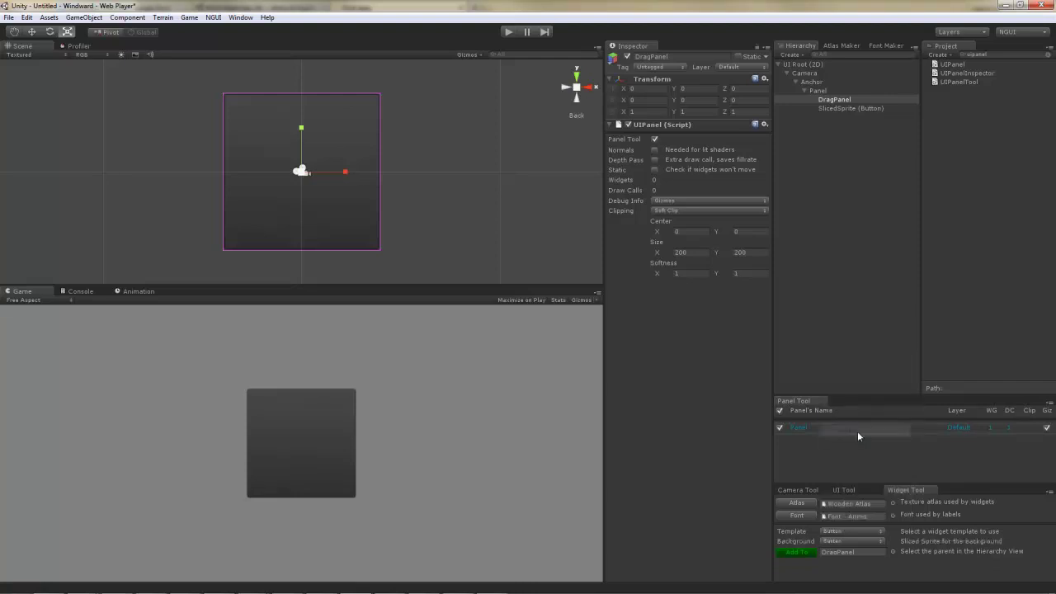
left_click(804, 552)
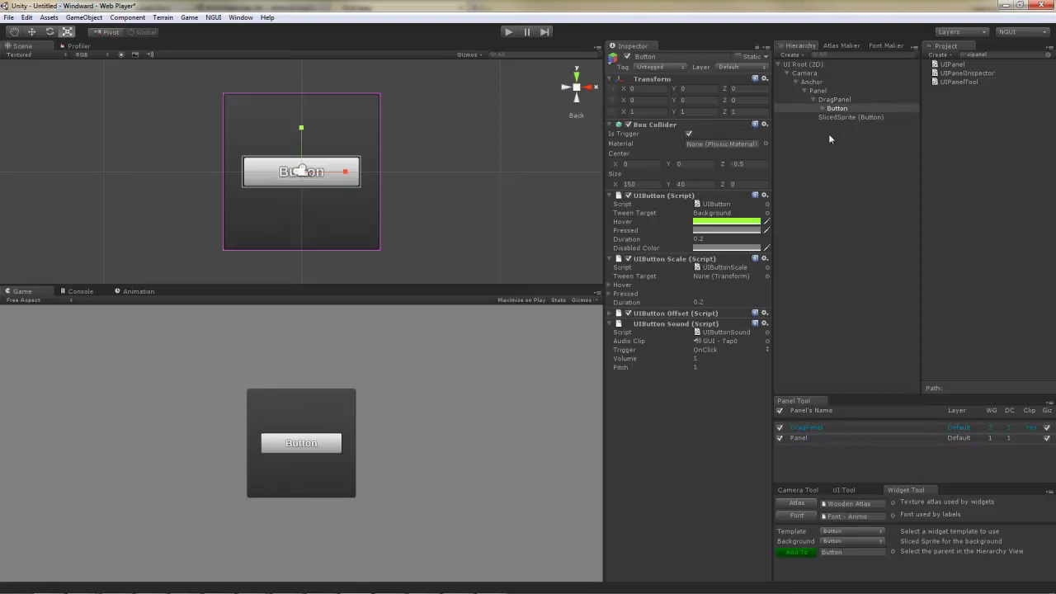
- Duplicate the Button twice, moving the first copy below the original
left_click(837, 108)
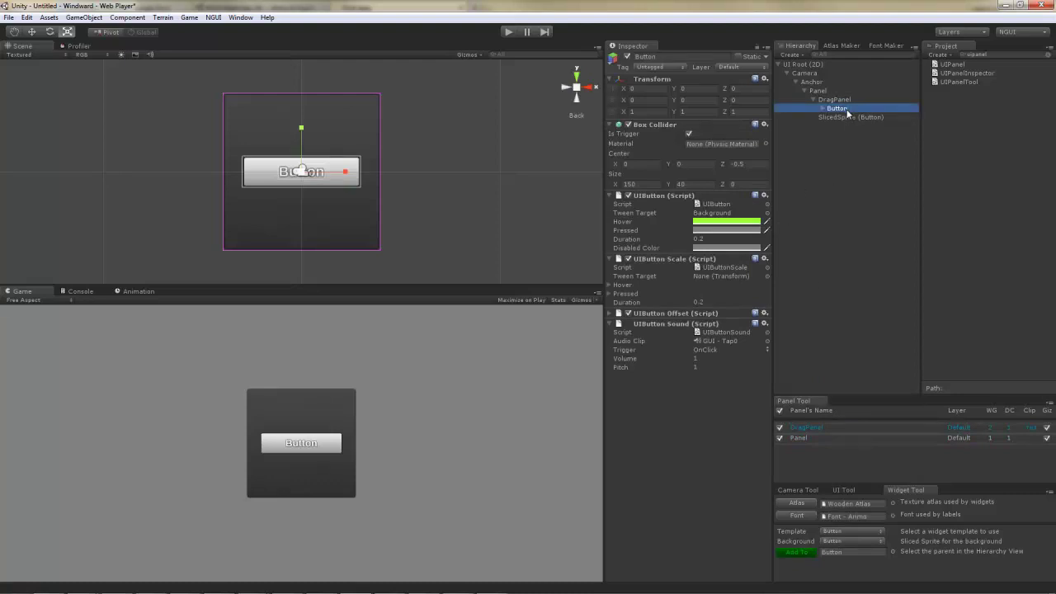
key("ctrl+d")
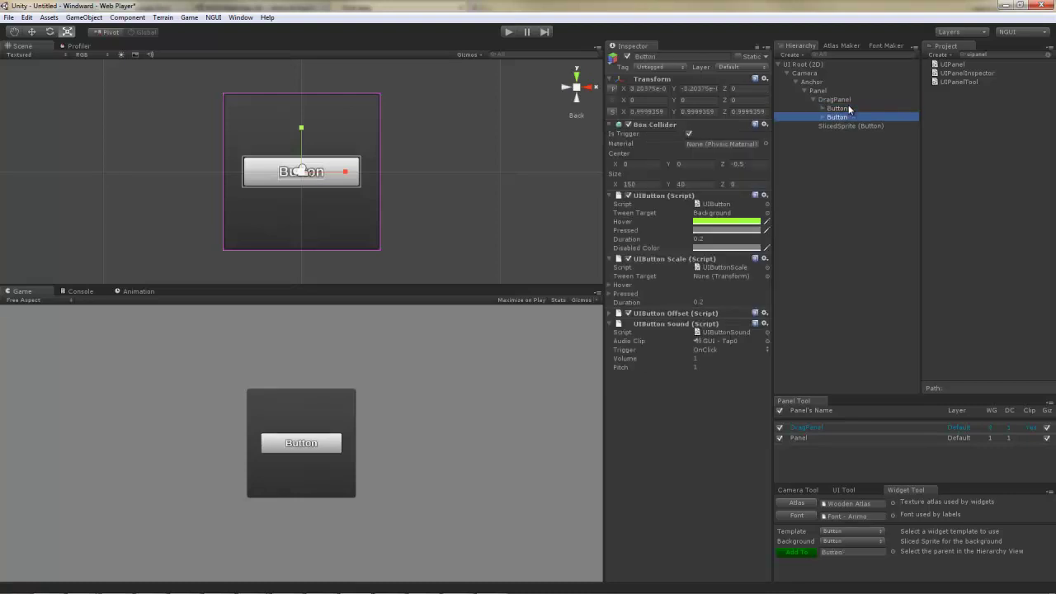
key("w")
left_click_drag(301, 128, 307, 79)
key("ctrl+d")
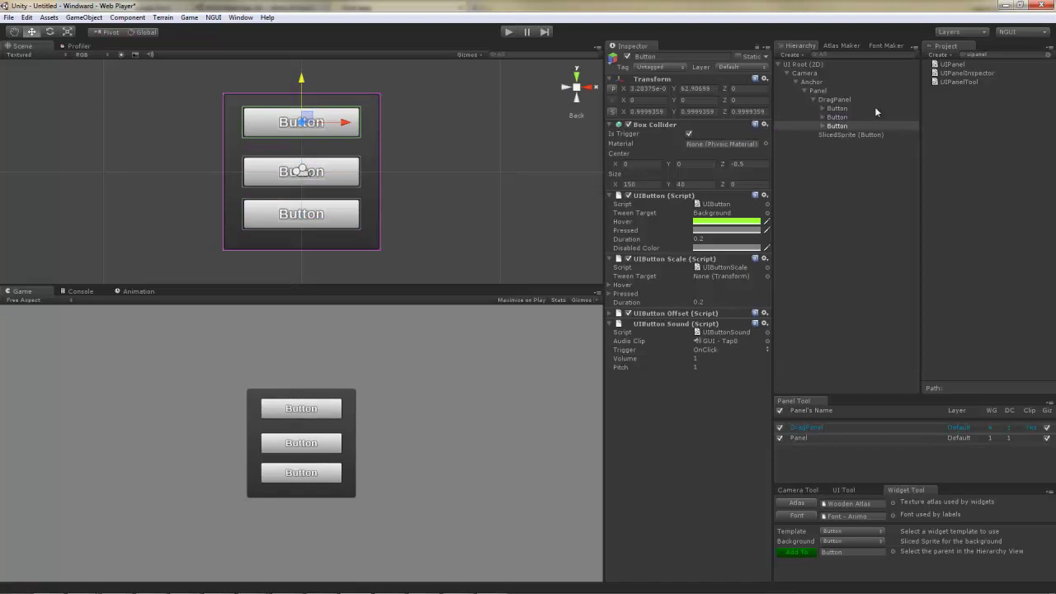
- Set the second button's Transform Y position to -60
left_click(838, 100)
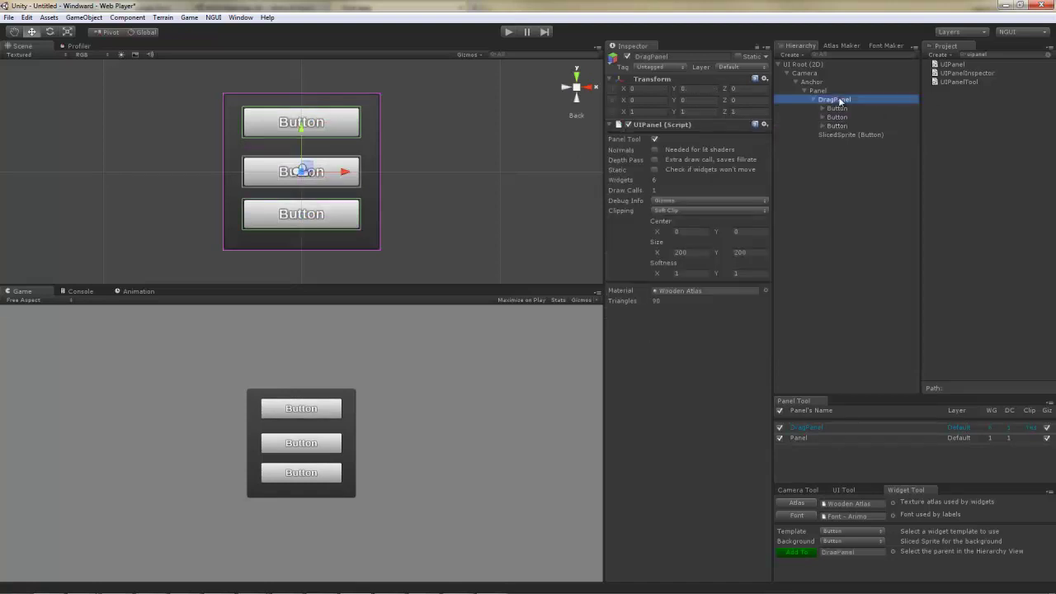
key("alt")
left_click(843, 108)
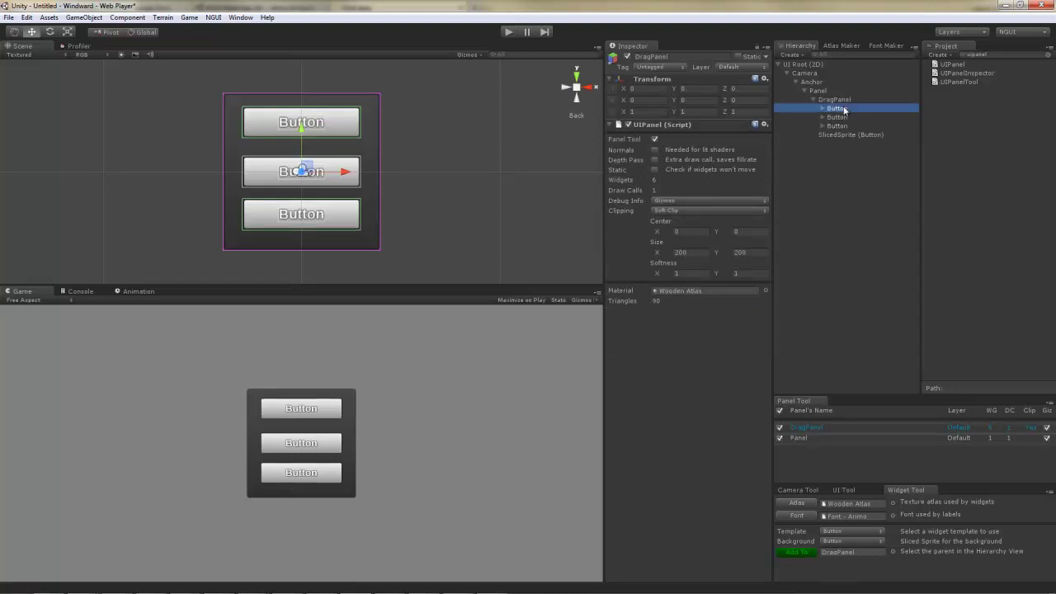
left_click(843, 117)
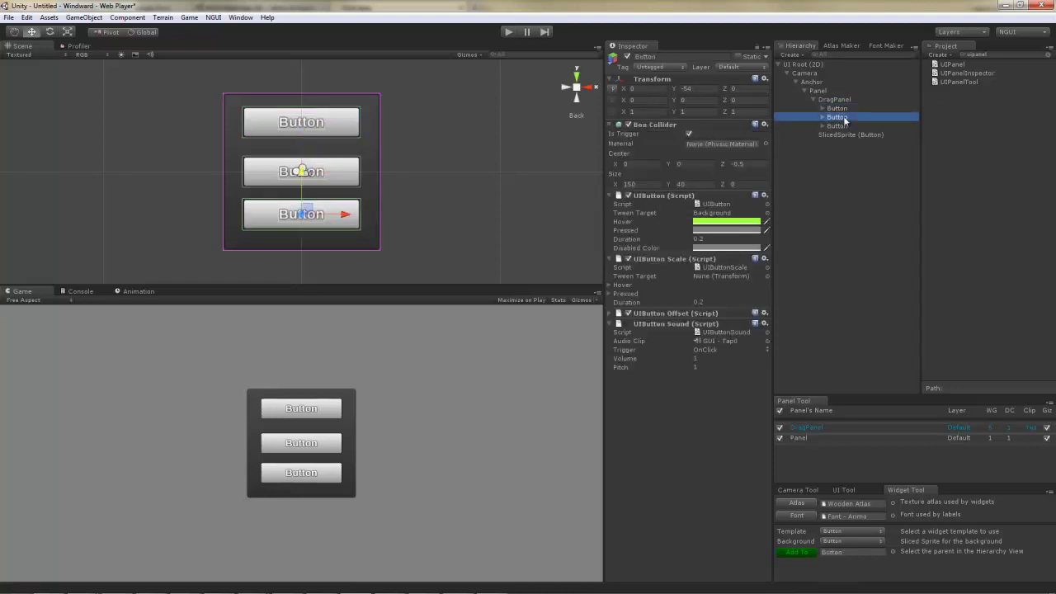
left_click(688, 88)
type("-60")
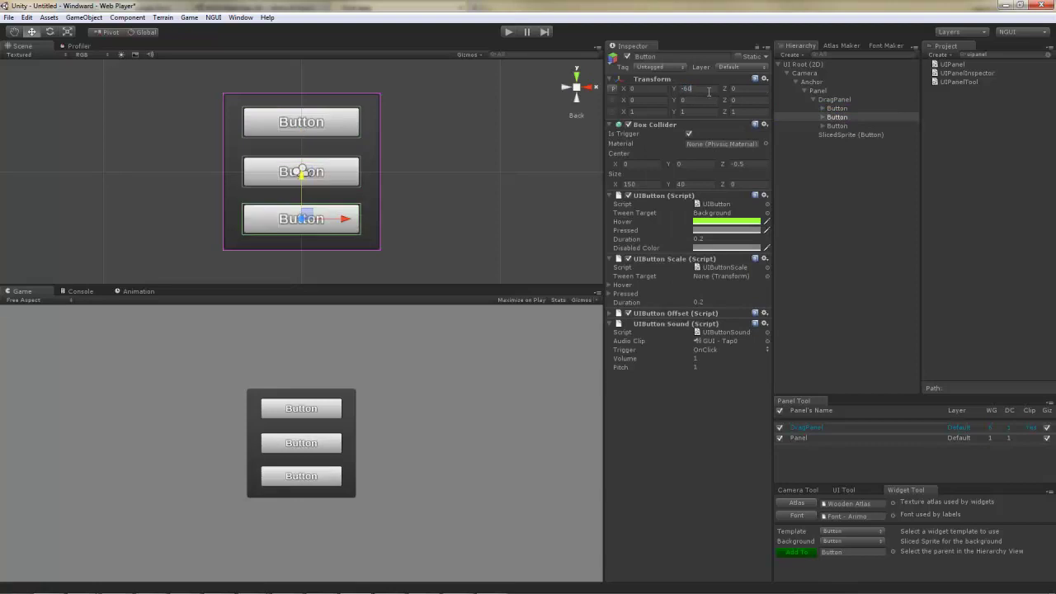
- Set the top button's Transform Y position to 60
left_click(837, 126)
left_click(708, 89)
type("60")
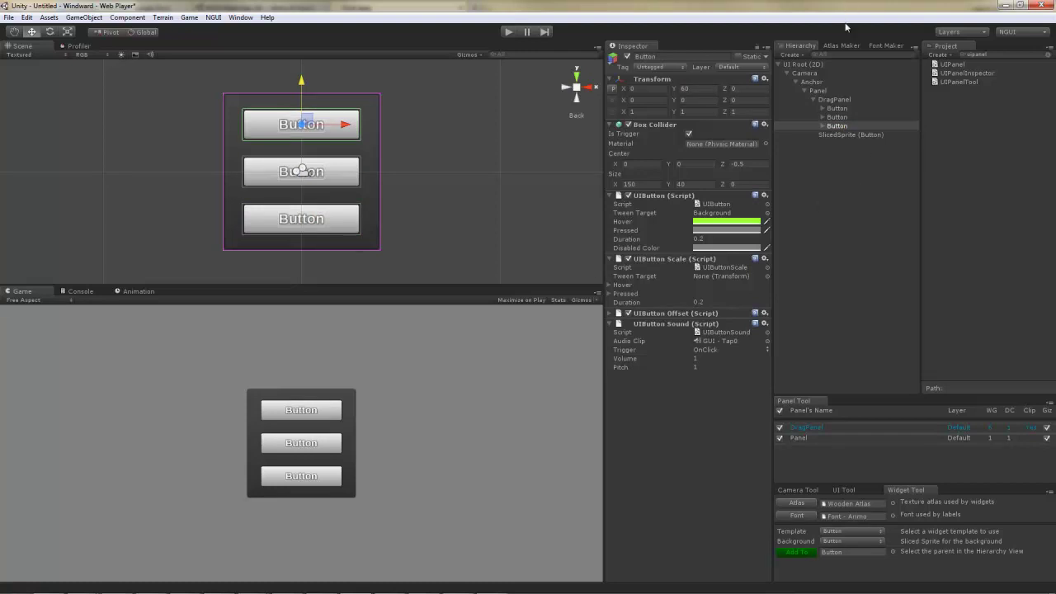
left_click(841, 99)
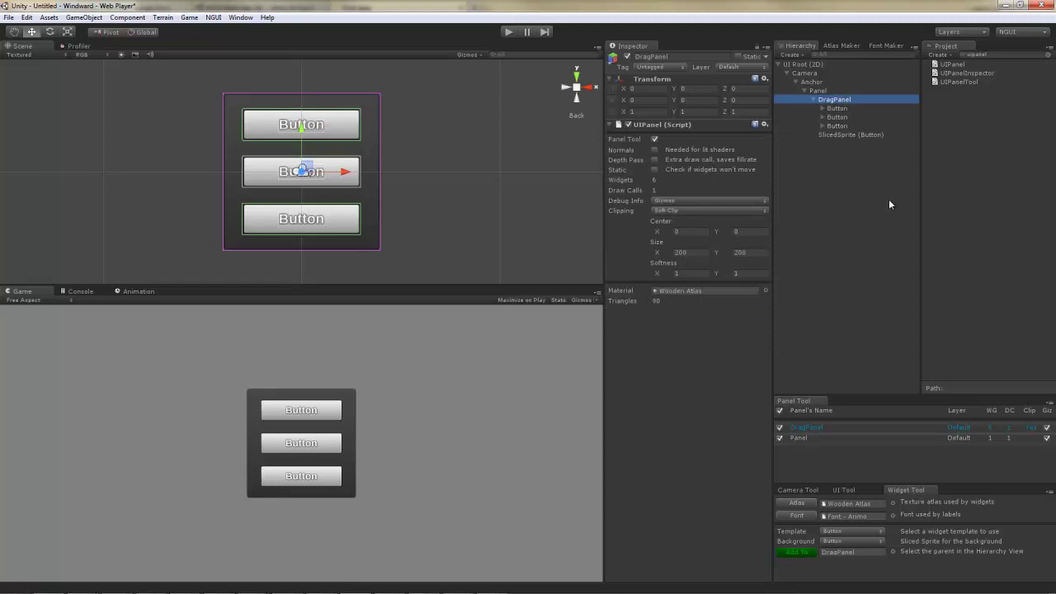
- Add the UIDraggablePanel script, found by searching 'draggab', to DragPanel
left_click(1005, 55)
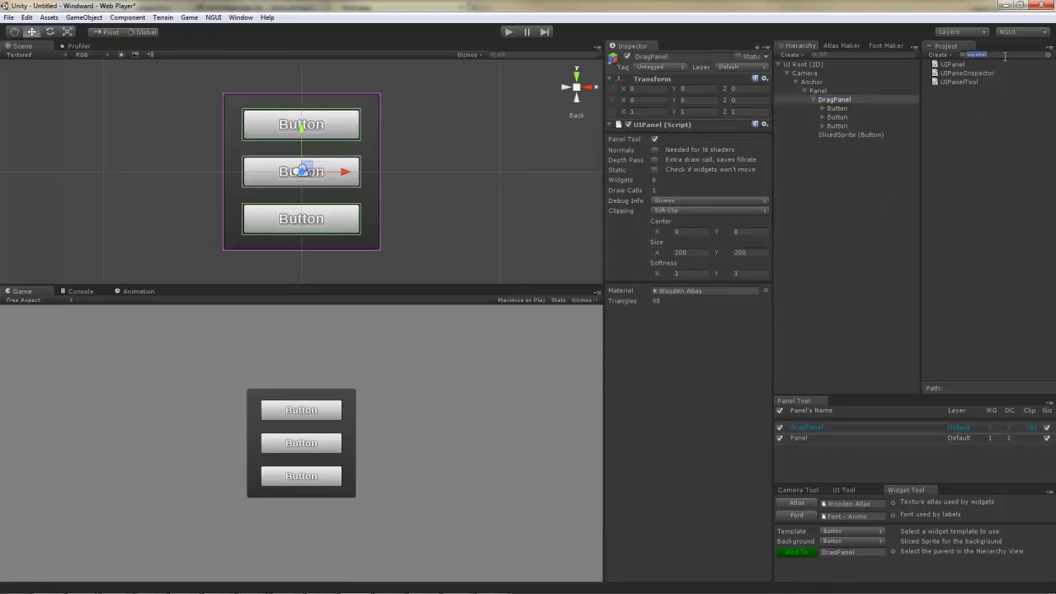
type("draggab")
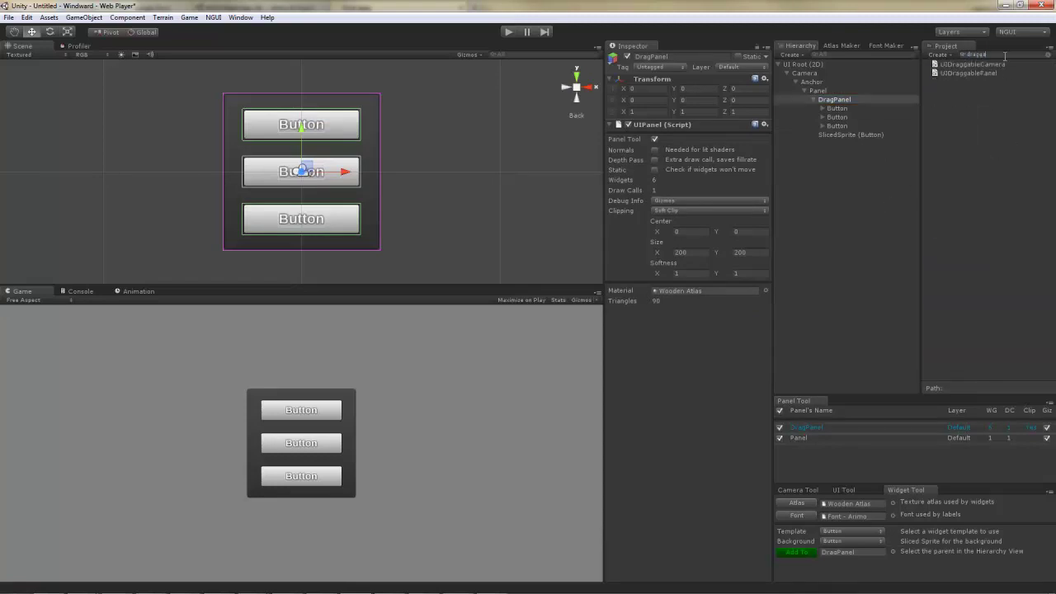
left_click_drag(979, 73, 713, 355)
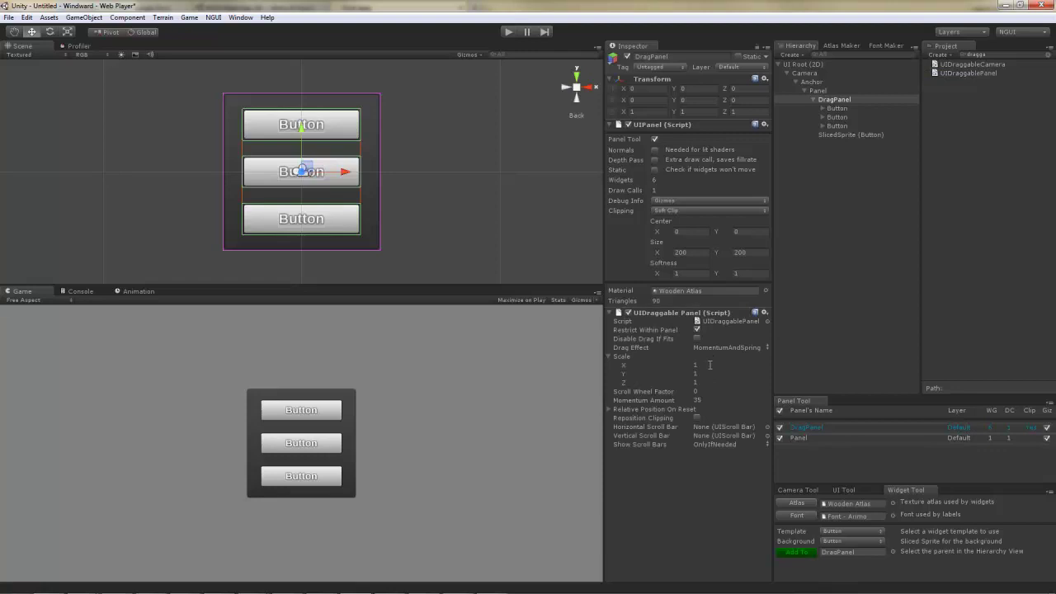
- Set the draggable panel's drag scale X and Z to 0, leaving Y at 1
left_click(709, 365)
type("0")
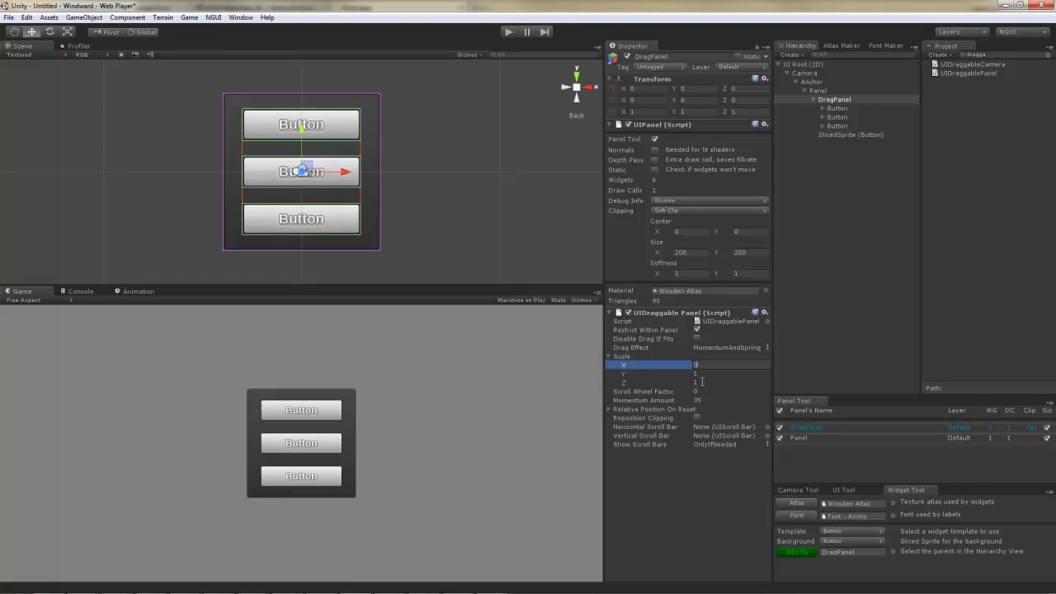
left_click(701, 382)
type("0")
key("Return")
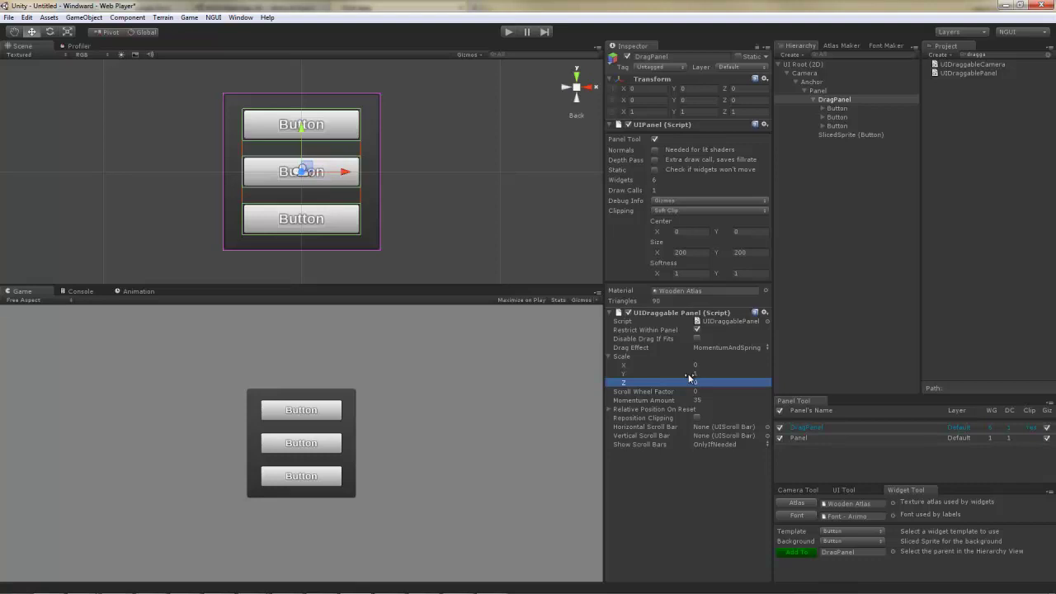
left_click(695, 373)
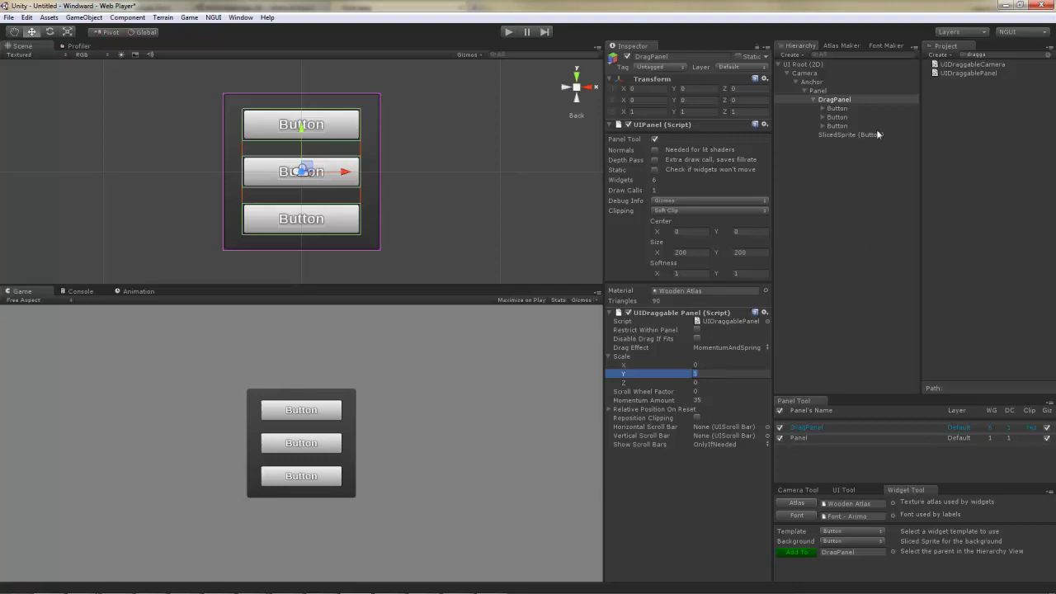
left_click(848, 108)
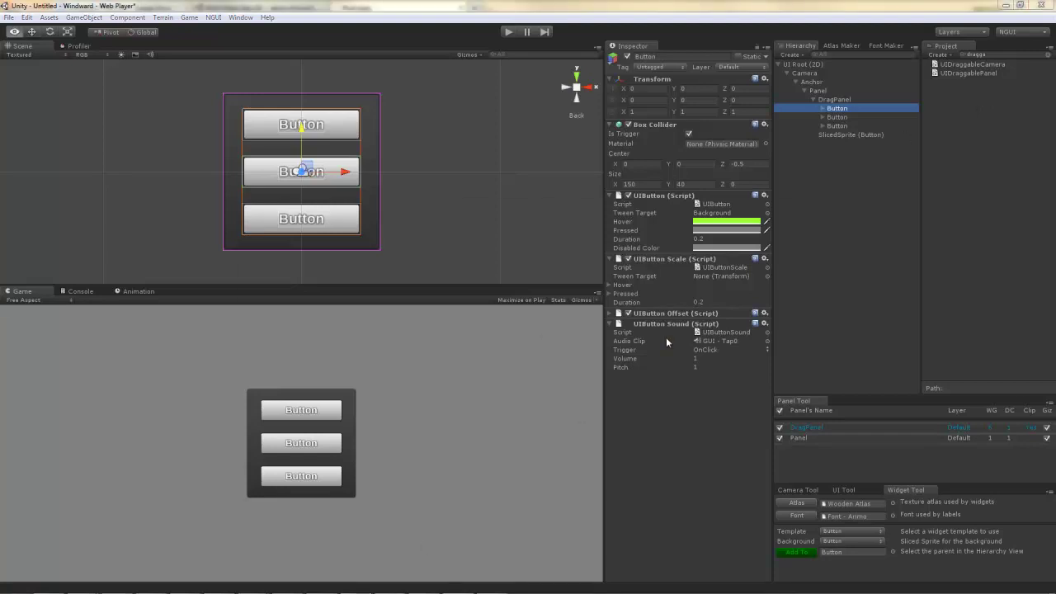
- Open CenterOnObject.cs and review the SpringPanel.Begin call's dragPanel.gameObject and transform.localPosition arguments
double_click(666, 336)
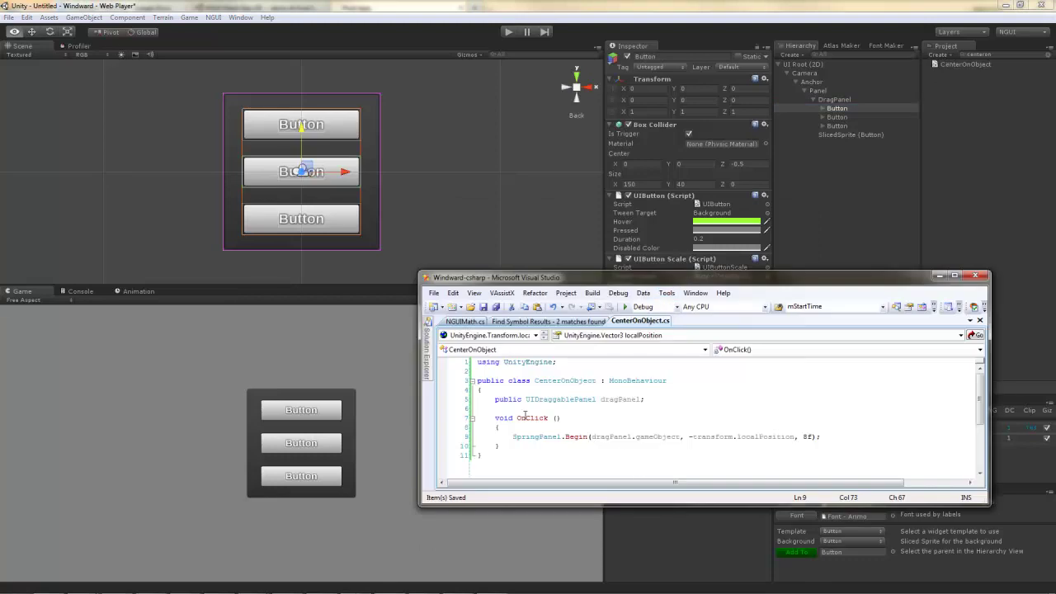
left_click_drag(514, 437, 602, 437)
left_click(687, 437)
left_click_drag(681, 437, 590, 437)
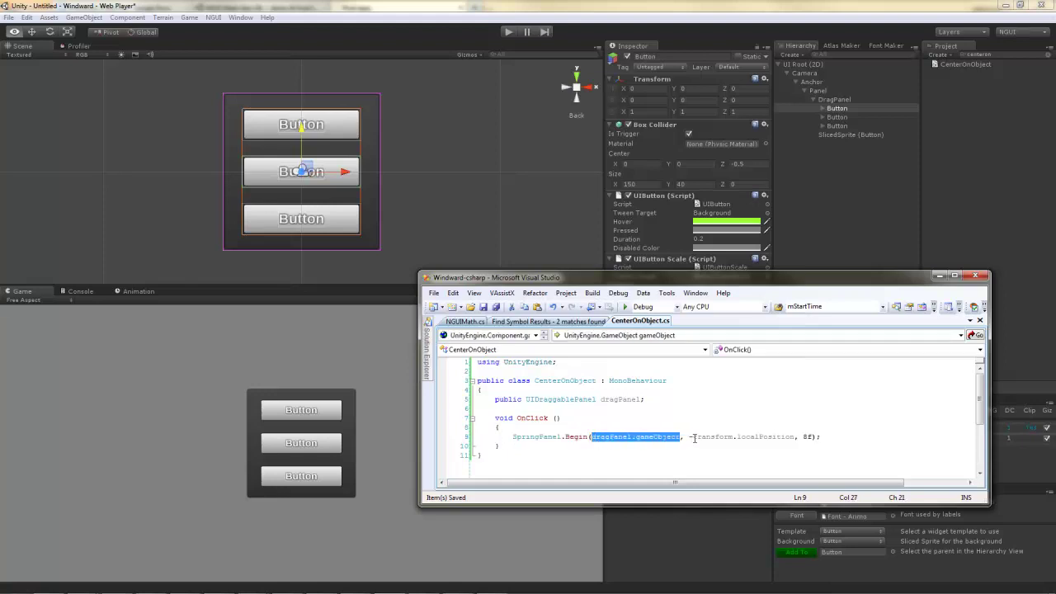
left_click_drag(693, 436, 794, 440)
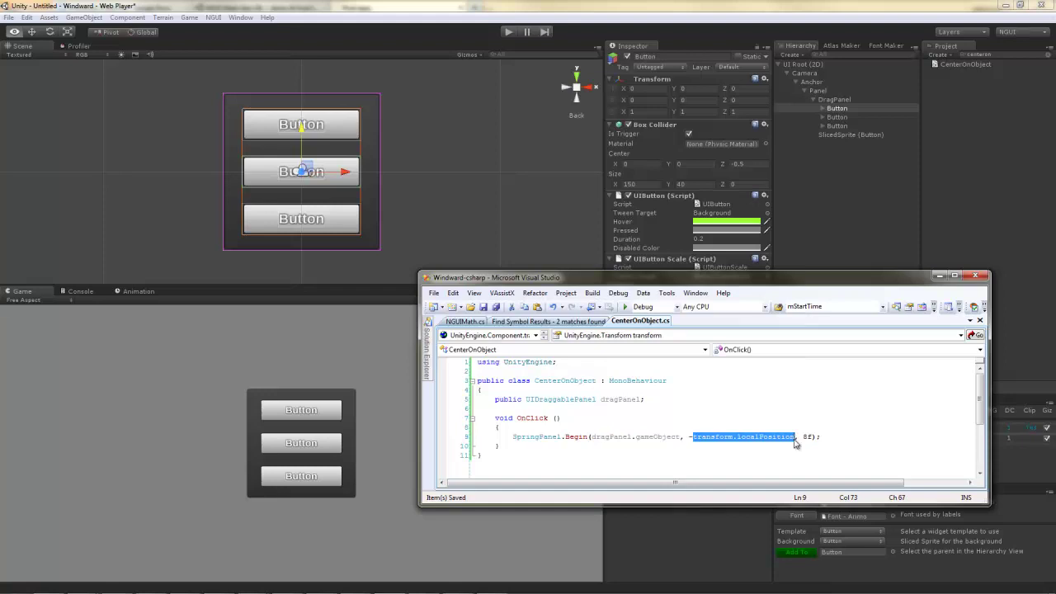
- Add 'Vector3 newPos = dragPanel.transform.worldToLocalMatrix.MultiplyPoint3x4(transform.position);' and pass -newPos to SpringPanel.Begin
left_click(838, 431)
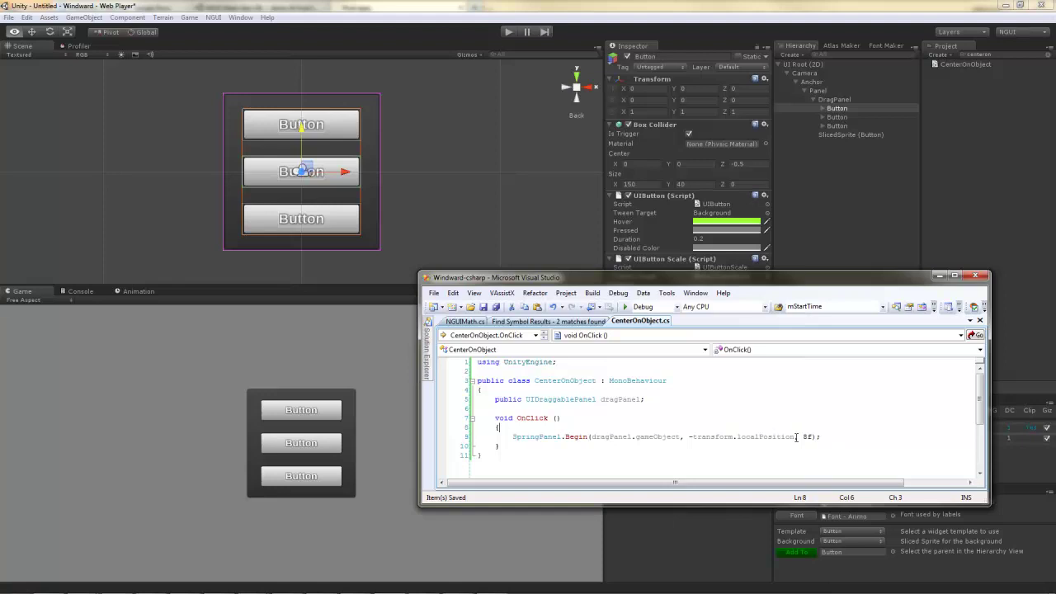
left_click_drag(796, 437, 693, 437)
left_click(838, 435)
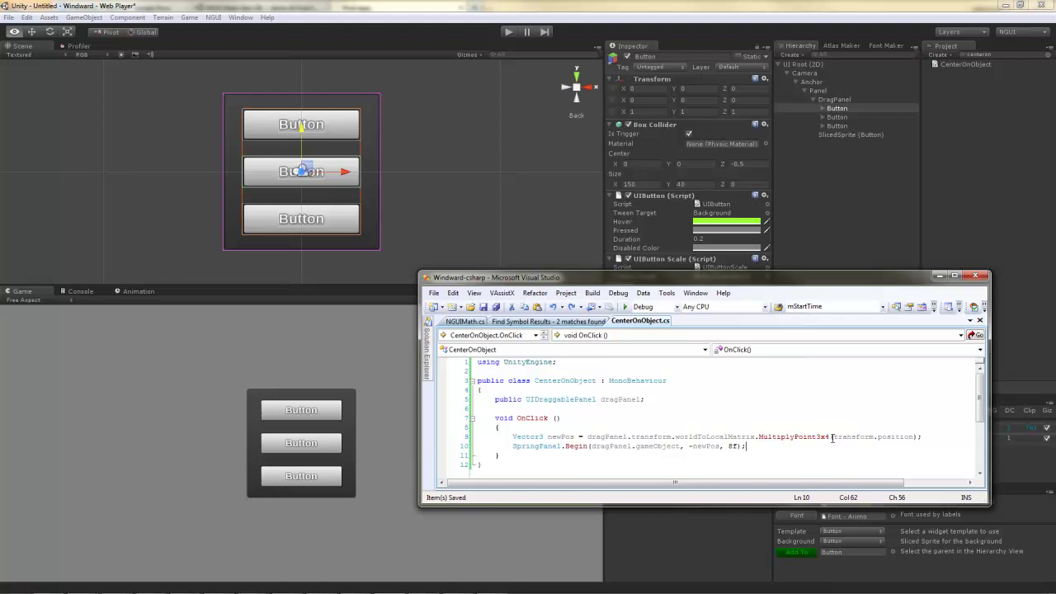
left_click_drag(833, 438, 914, 438)
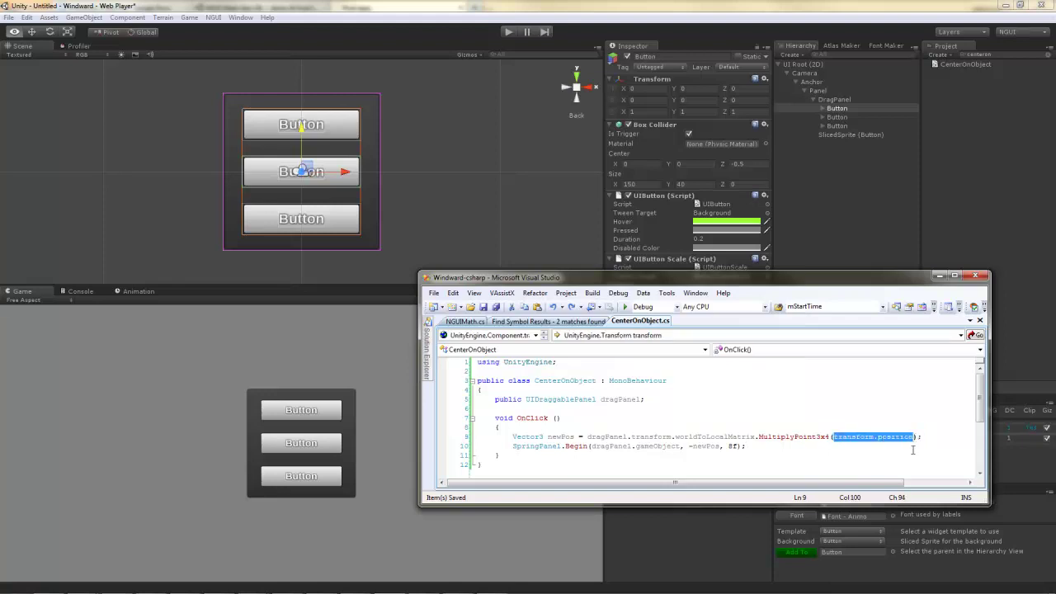
left_click(850, 446)
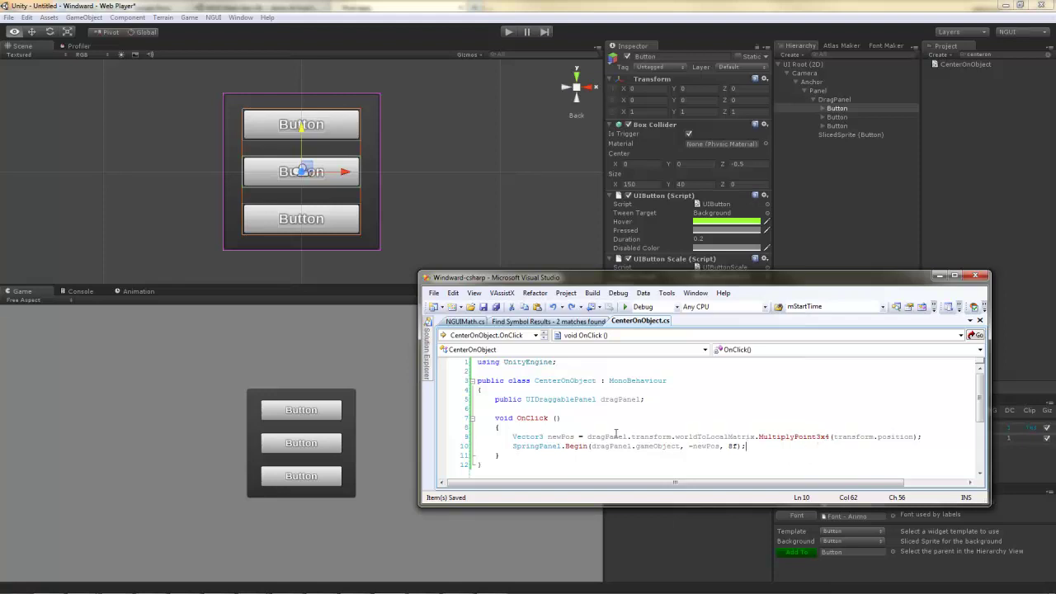
- Review the worldToLocalMatrix.MultiplyPoint3x4 conversion and the -newPos argument
left_click_drag(587, 437, 759, 438)
left_click(759, 437)
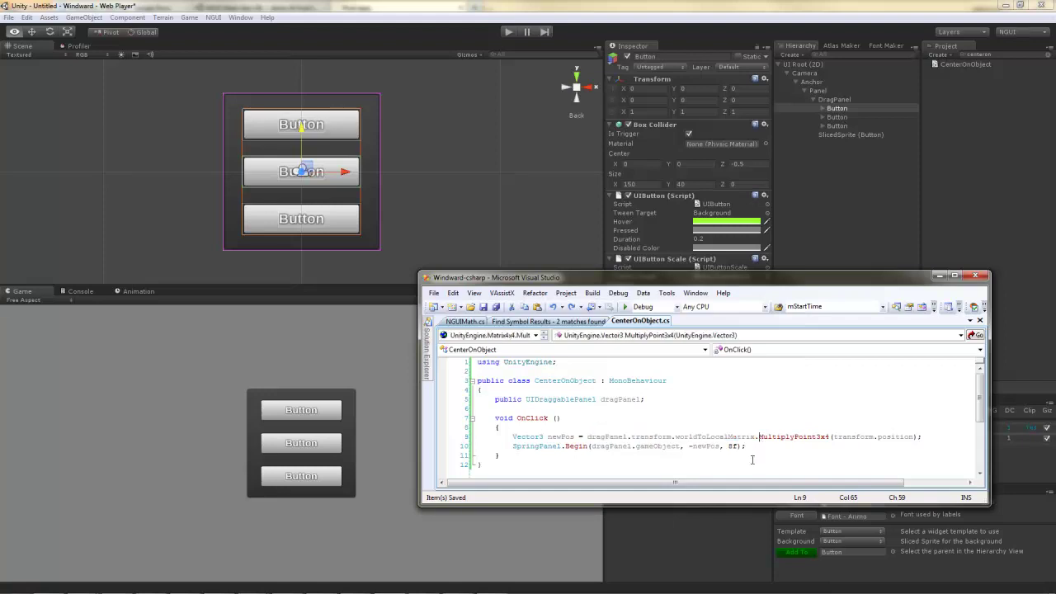
left_click_drag(691, 447, 719, 449)
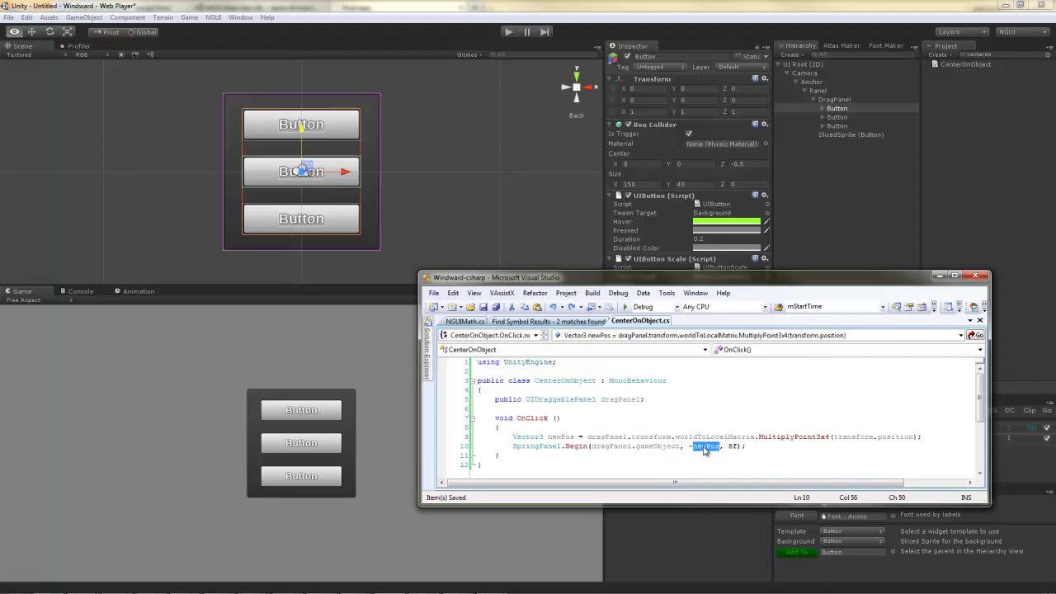
left_click(756, 446)
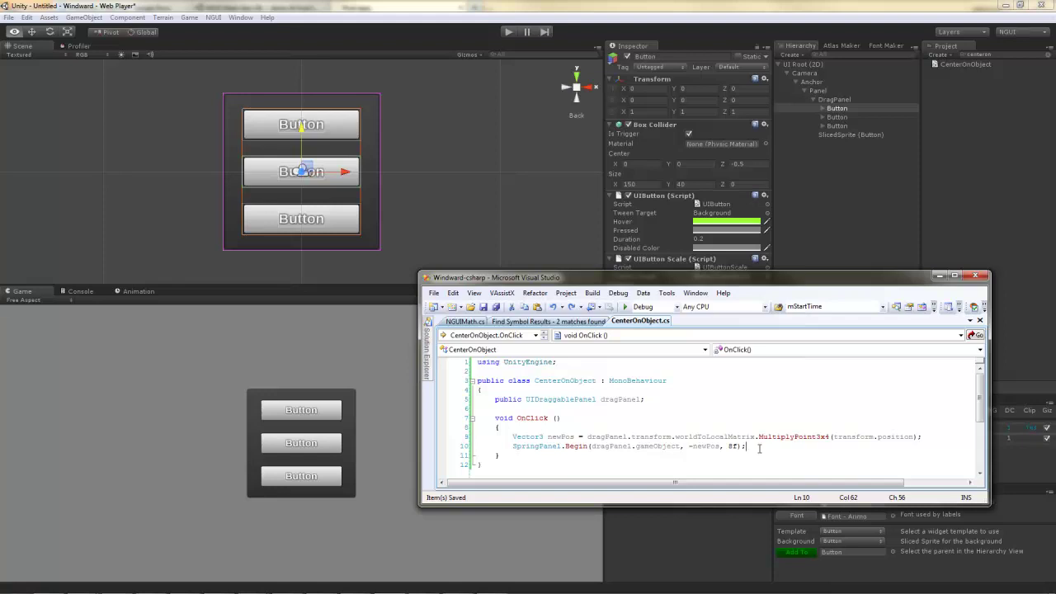
- Back in Unity, attach the CenterOnObject script to the Button objects
left_click(914, 145)
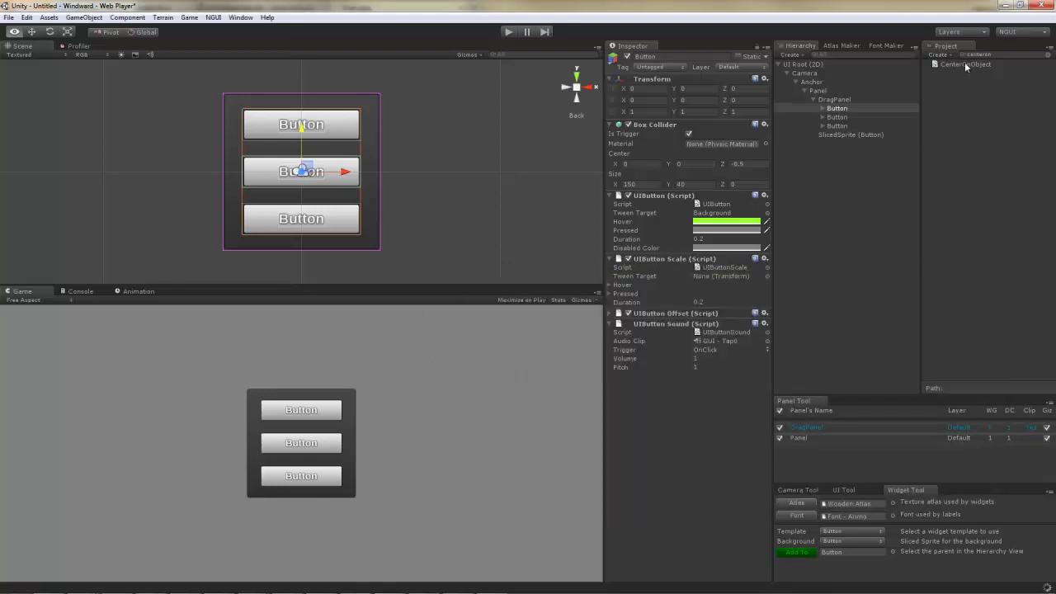
left_click_drag(964, 62, 855, 108)
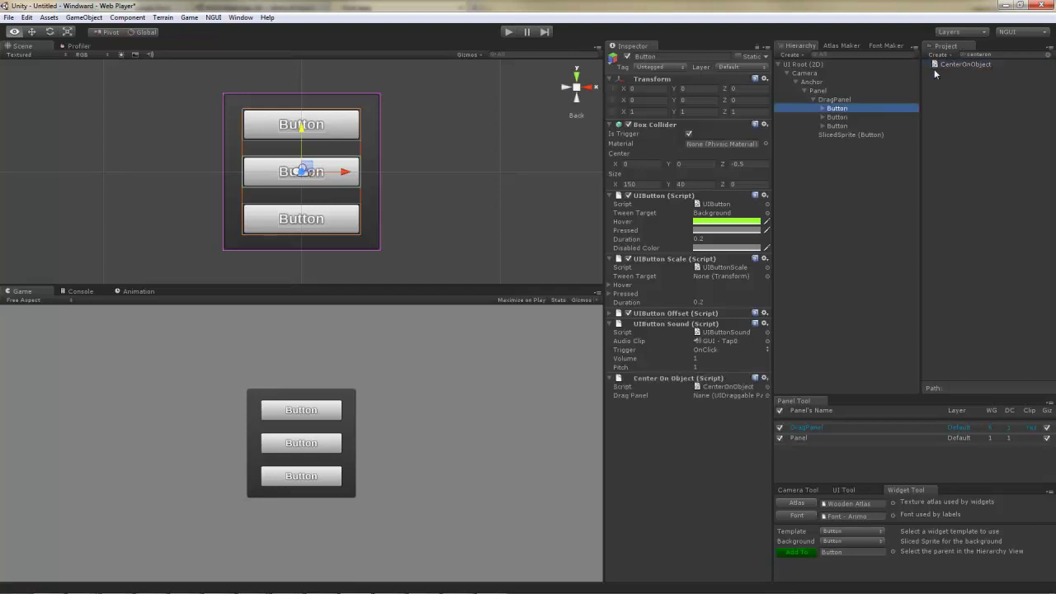
left_click_drag(961, 65, 714, 401)
- Assign DragPanel to the buttons' Center On Object Drag Panel field
left_click(838, 117)
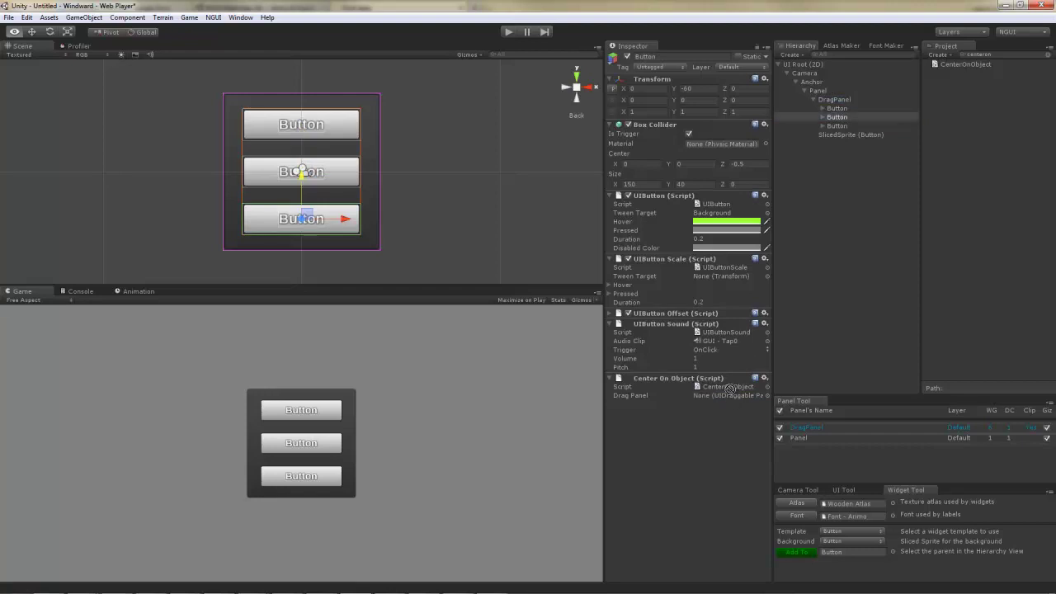
left_click(837, 108)
left_click_drag(835, 99, 725, 400)
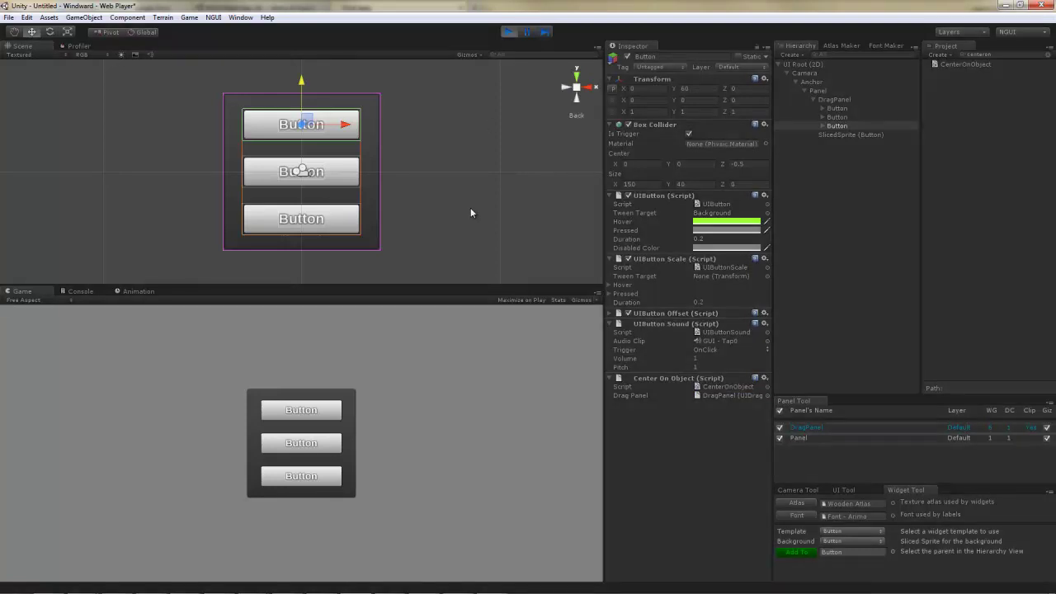
left_click(314, 485)
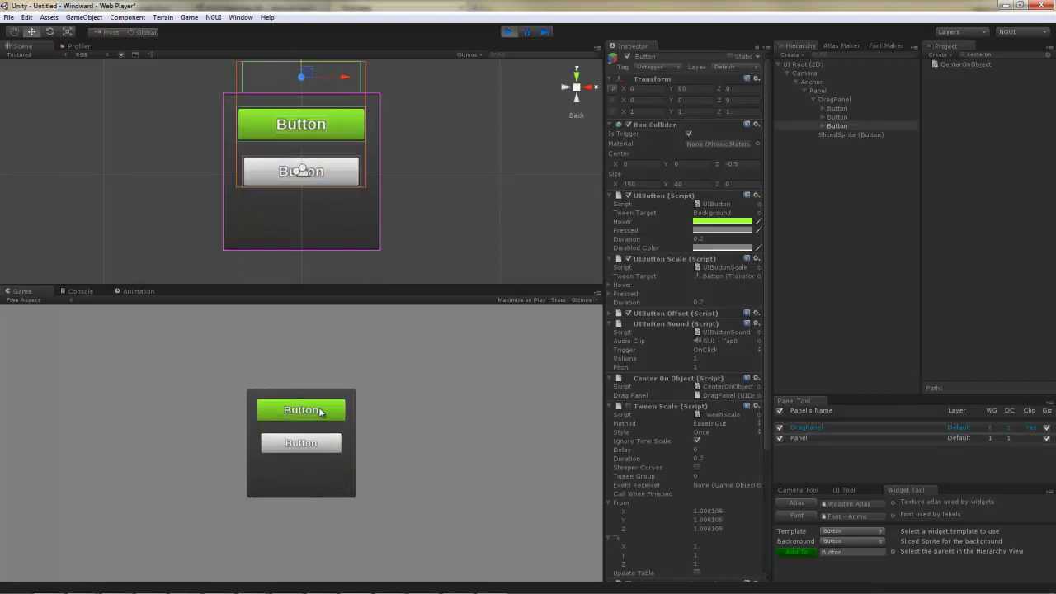
left_click(305, 412)
left_click(309, 413)
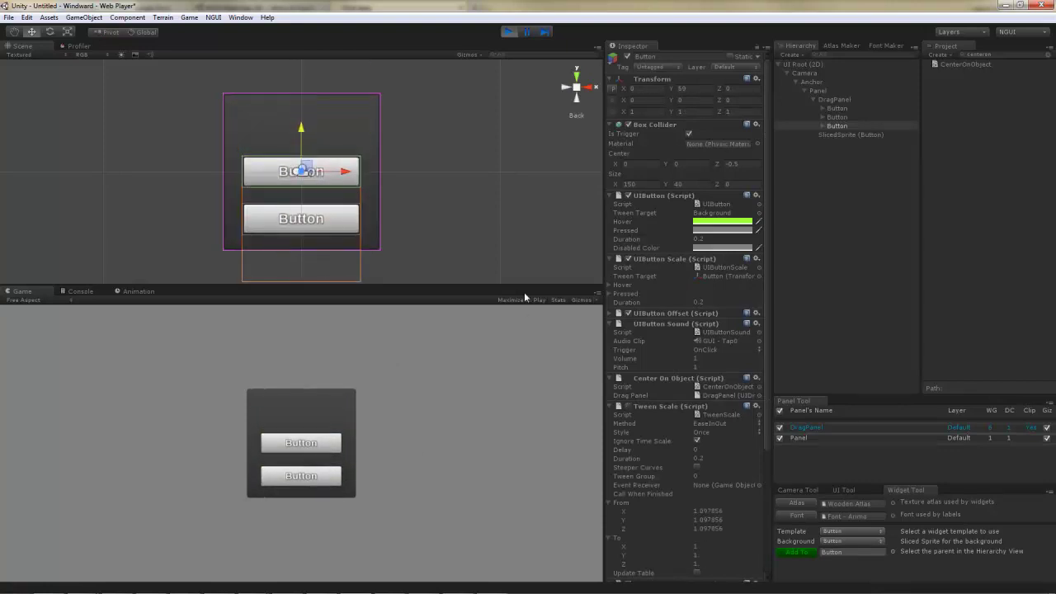
left_click(508, 33)
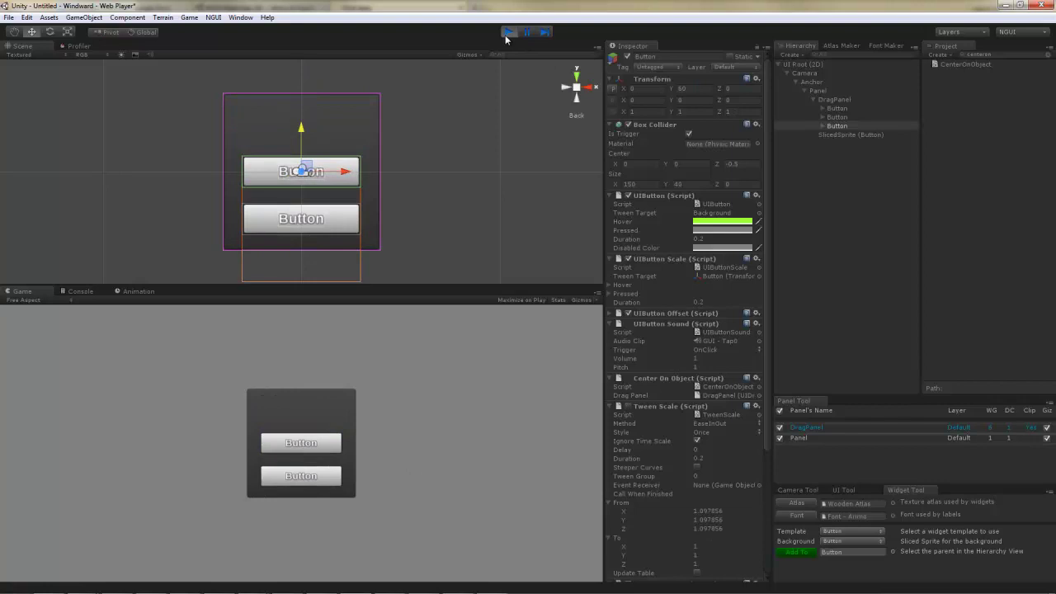